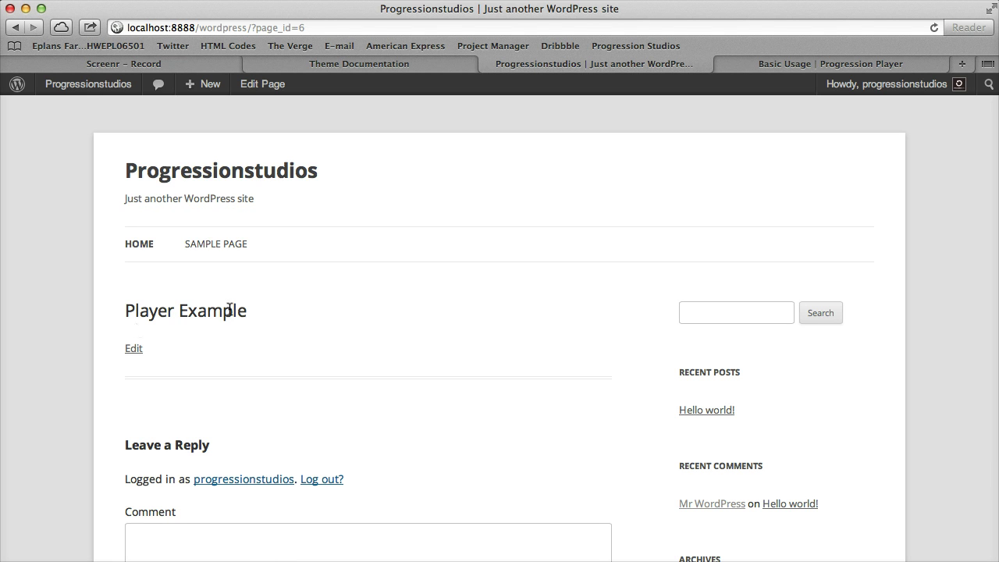
Open the Player Example page's editor in a separate tab placed before the live page's tab, and switch to it.
{"action": "right_click", "coordinate": [271, 90]}
{"action": "left_click", "coordinate": [344, 108]}
{"action": "left_click_drag", "start_coordinate": [676, 65], "coordinate": [500, 69]}
{"action": "left_click", "coordinate": [633, 64]}
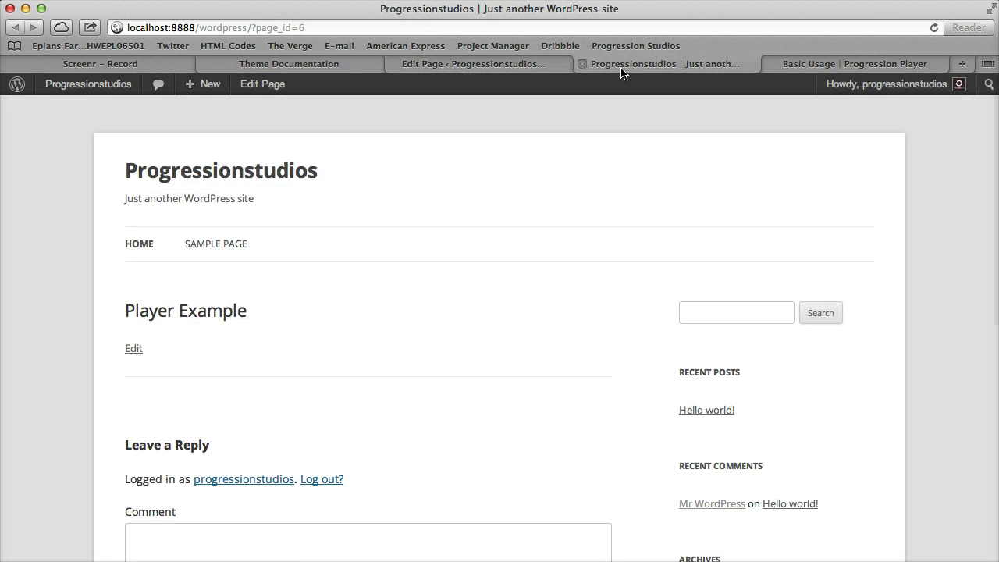
{"action": "left_click", "coordinate": [528, 65]}
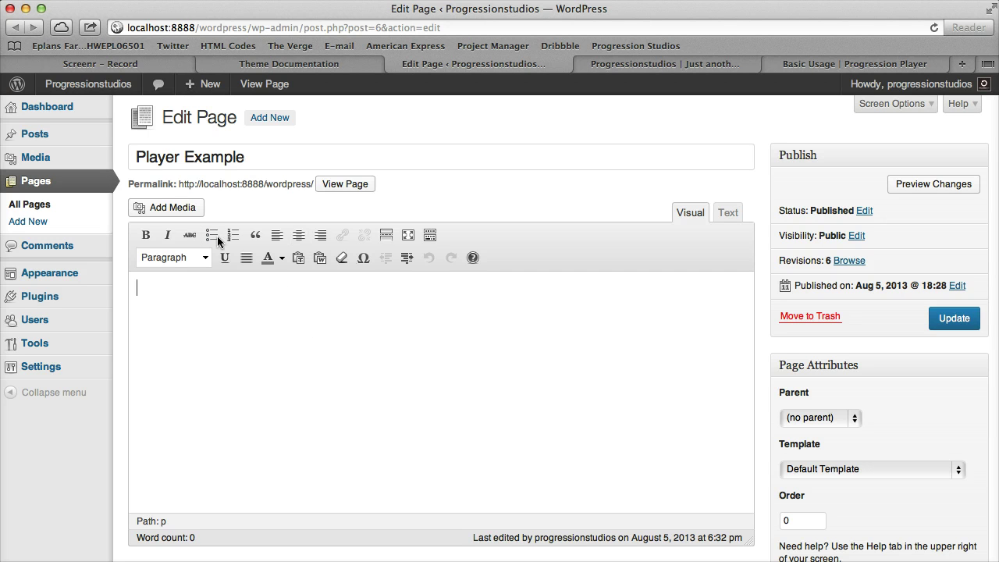
Insert indie-rock.mp3 from the media library into the page as an embedded media player.
{"action": "left_click", "coordinate": [183, 209]}
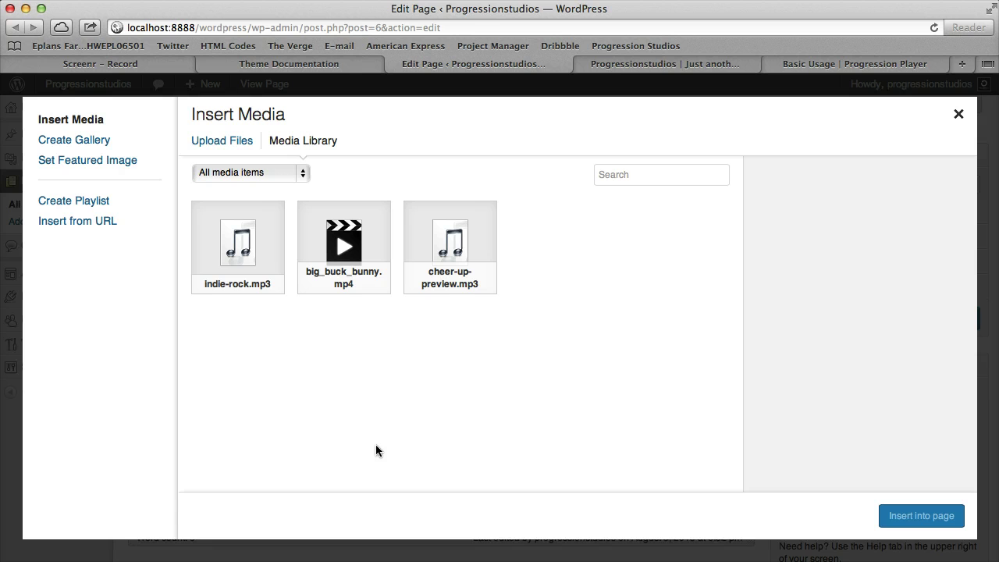
{"action": "left_click", "coordinate": [491, 248]}
{"action": "key", "text": "Left"}
{"action": "key", "text": "Left"}
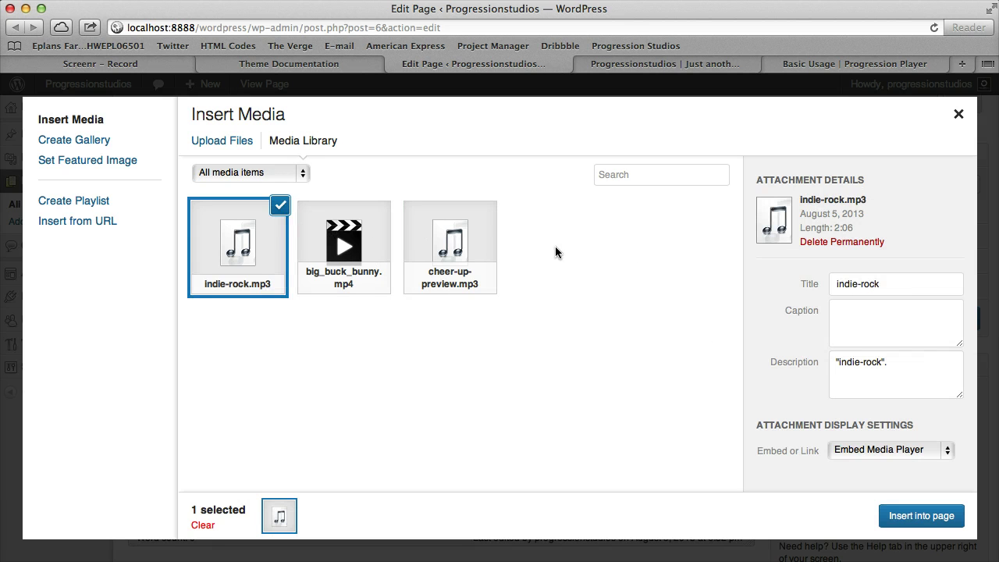
{"action": "left_click", "coordinate": [959, 114]}
{"action": "left_click", "coordinate": [172, 214]}
{"action": "left_click", "coordinate": [908, 519]}
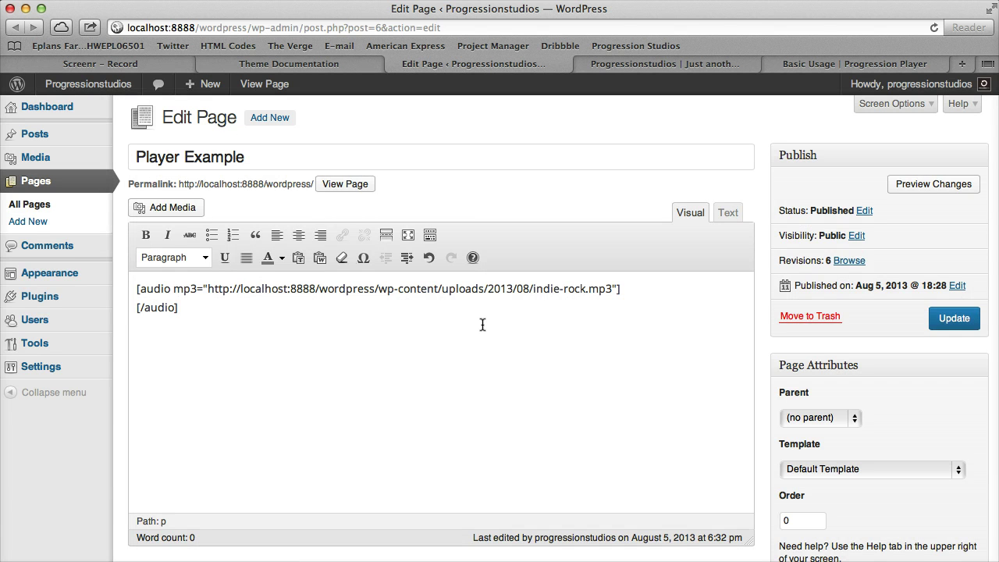
Insert the big_buck_bunny.mp4 video from the media library into the page below the audio shortcode.
{"action": "left_click", "coordinate": [173, 208]}
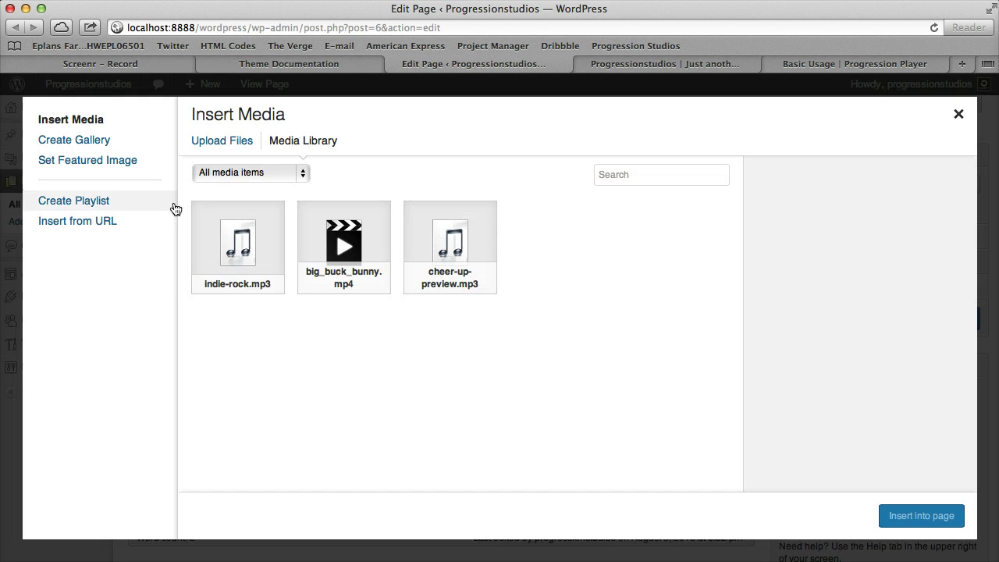
{"action": "left_click", "coordinate": [353, 247]}
{"action": "left_click", "coordinate": [921, 516]}
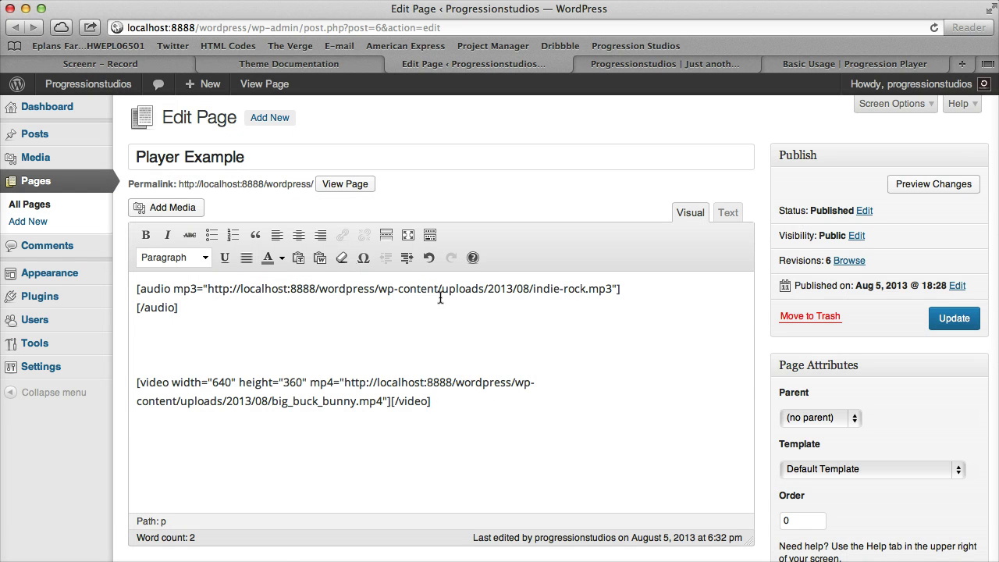
Update the page and reload the live Player Example page to check the audio and video players.
{"action": "left_click", "coordinate": [941, 320]}
{"action": "left_click", "coordinate": [665, 64]}
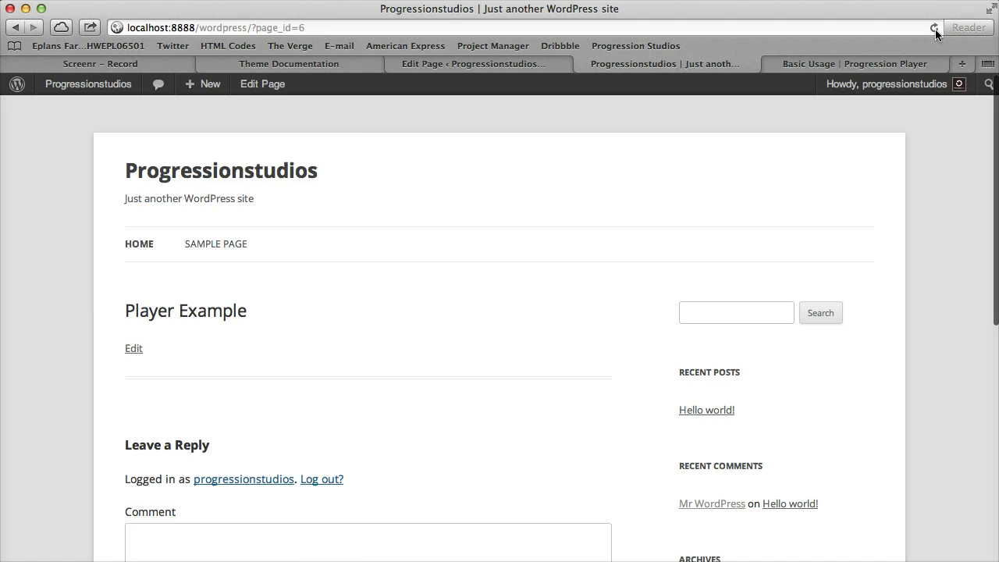
{"action": "key", "text": "super+r"}
{"action": "scroll", "coordinate": [500, 340], "scroll_direction": "down", "scroll_amount": 3}
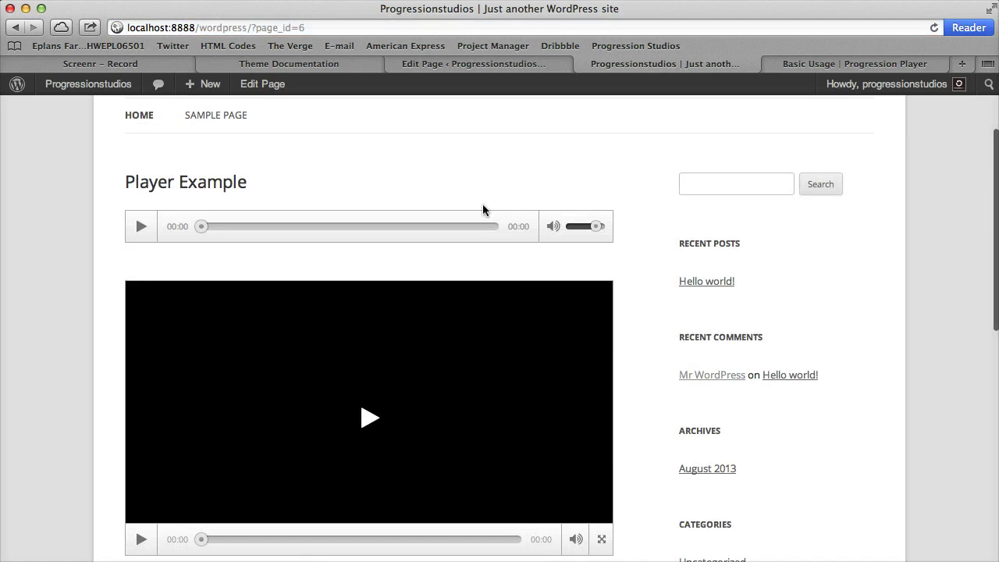
{"action": "scroll", "coordinate": [507, 281], "scroll_direction": "down", "scroll_amount": 1}
{"action": "scroll", "coordinate": [531, 357], "scroll_direction": "down", "scroll_amount": 1}
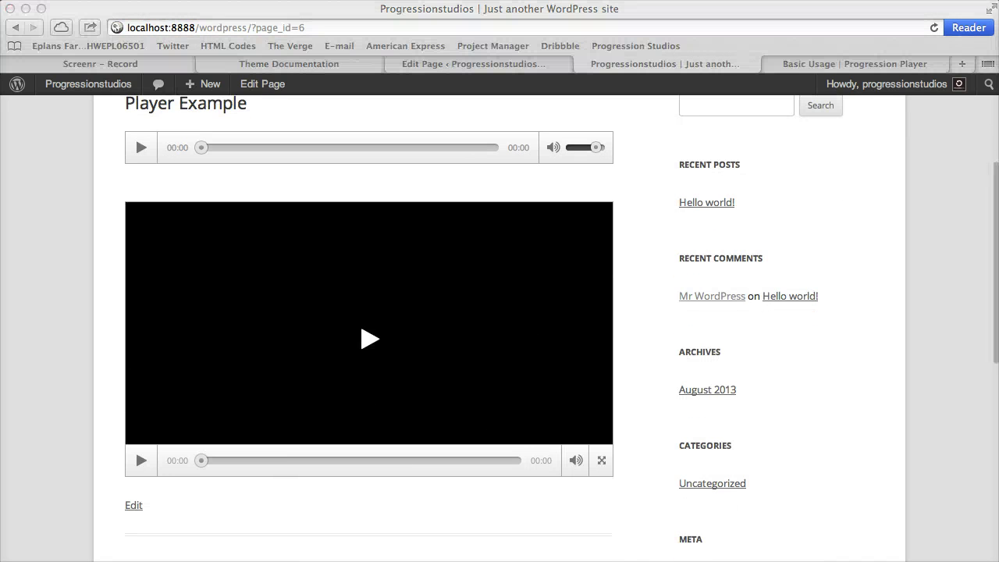
{"action": "left_click", "coordinate": [714, 227]}
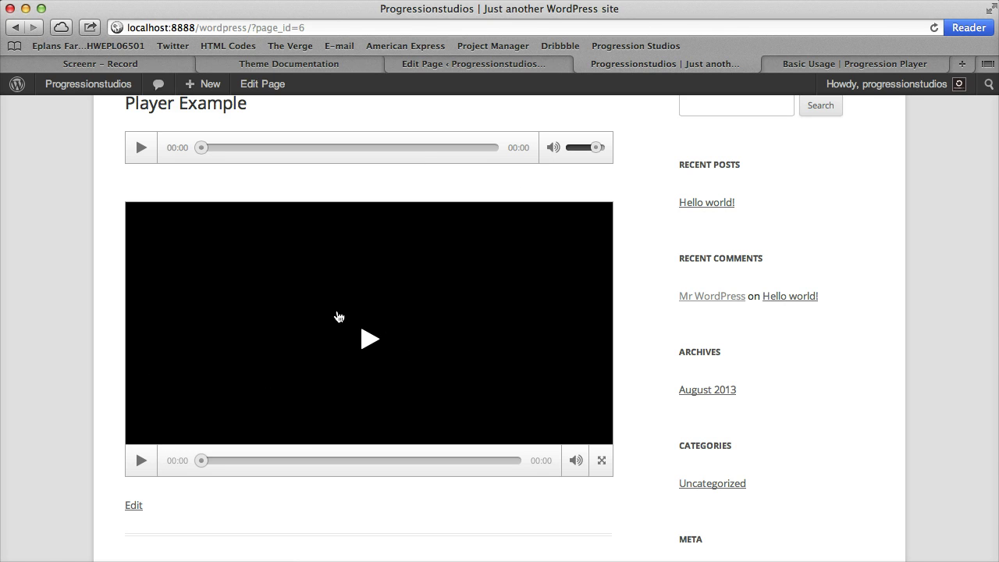
Add big_buck_bunny.jpg to the media library from the page editor, with its link set to Media File and size Full Size – 640 × 360.
{"action": "left_click", "coordinate": [484, 63]}
{"action": "left_click", "coordinate": [174, 250]}
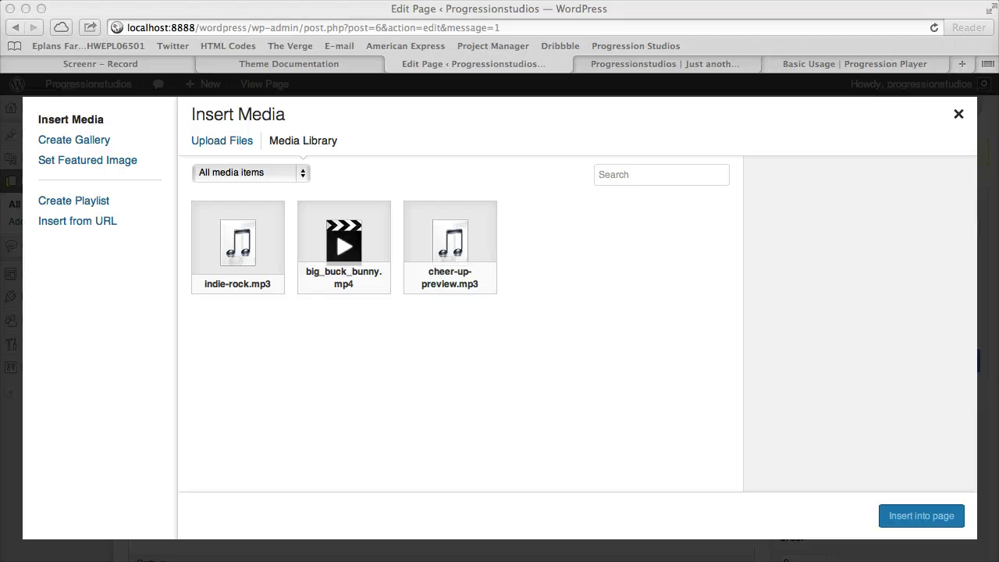
{"action": "left_click_drag", "start_coordinate": [992, 257], "coordinate": [513, 250]}
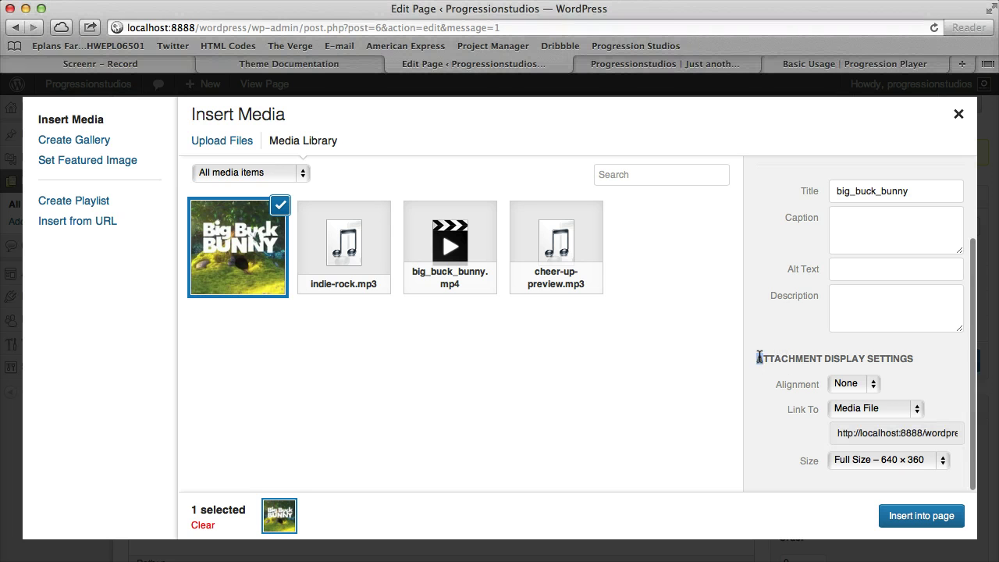
{"action": "left_click", "coordinate": [872, 410]}
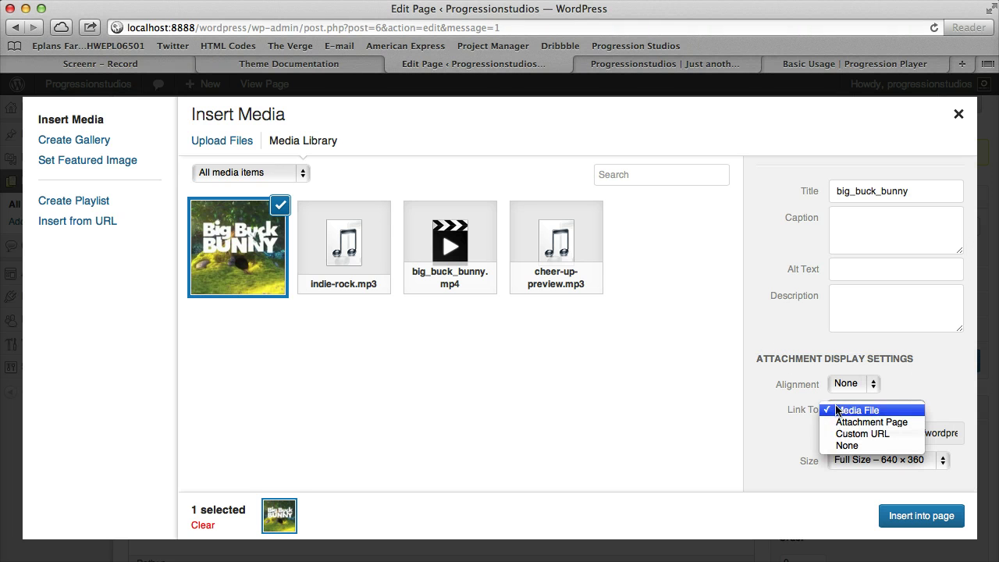
{"action": "left_click", "coordinate": [881, 411]}
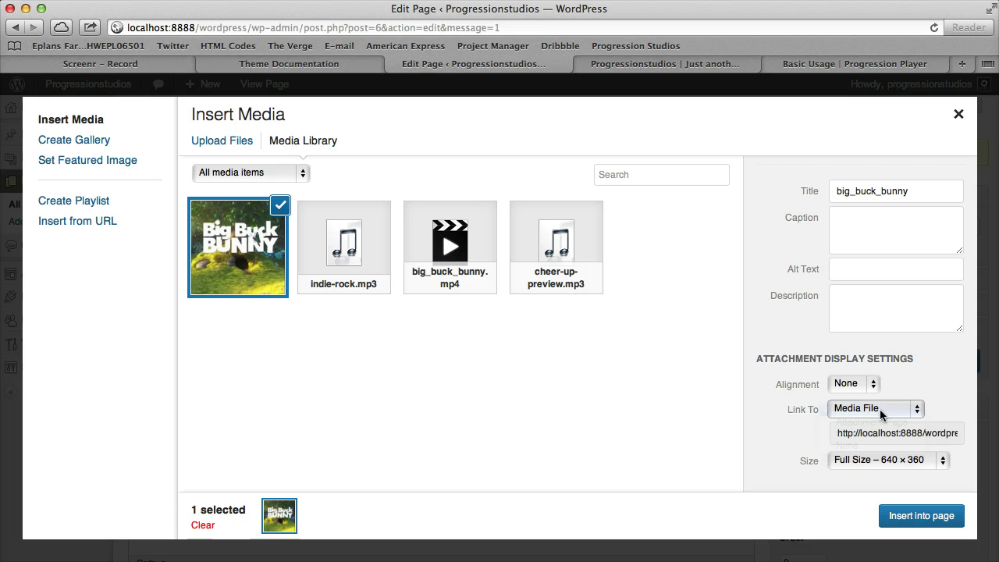
{"action": "left_click", "coordinate": [863, 466]}
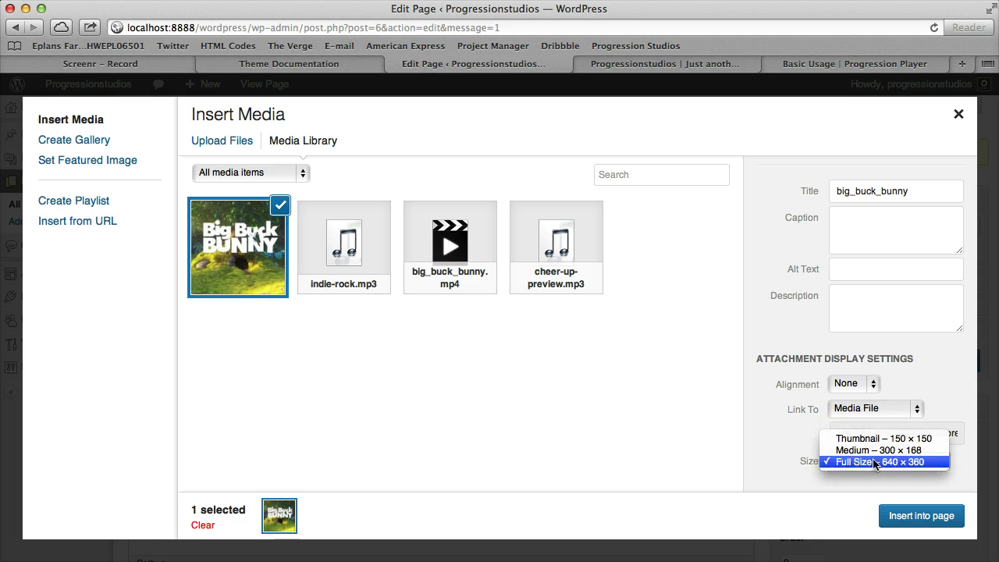
{"action": "left_click", "coordinate": [861, 464]}
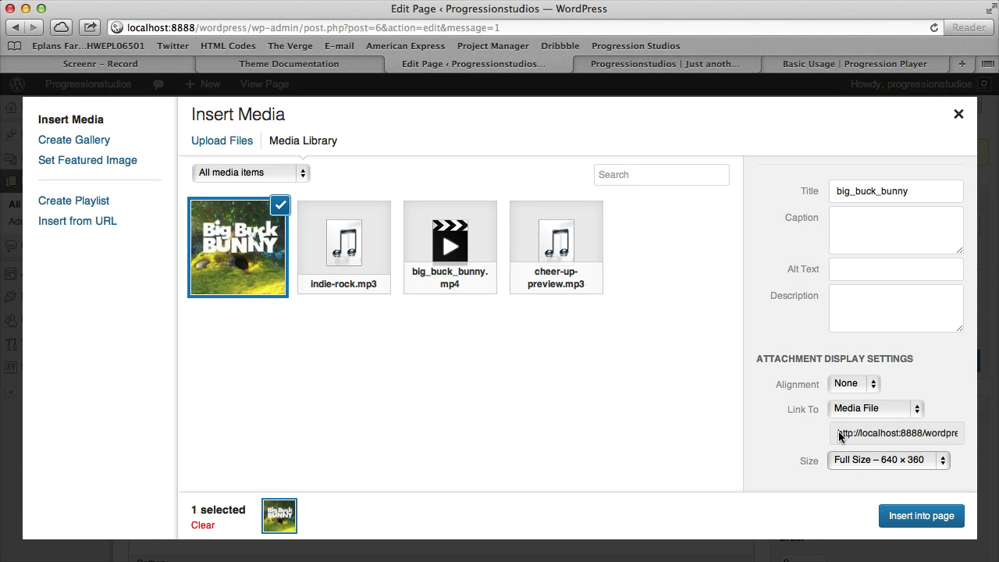
Copy the media file URL of big_buck_bunny.jpg and close the media library without inserting the image.
{"action": "left_click_drag", "start_coordinate": [838, 435], "coordinate": [997, 437]}
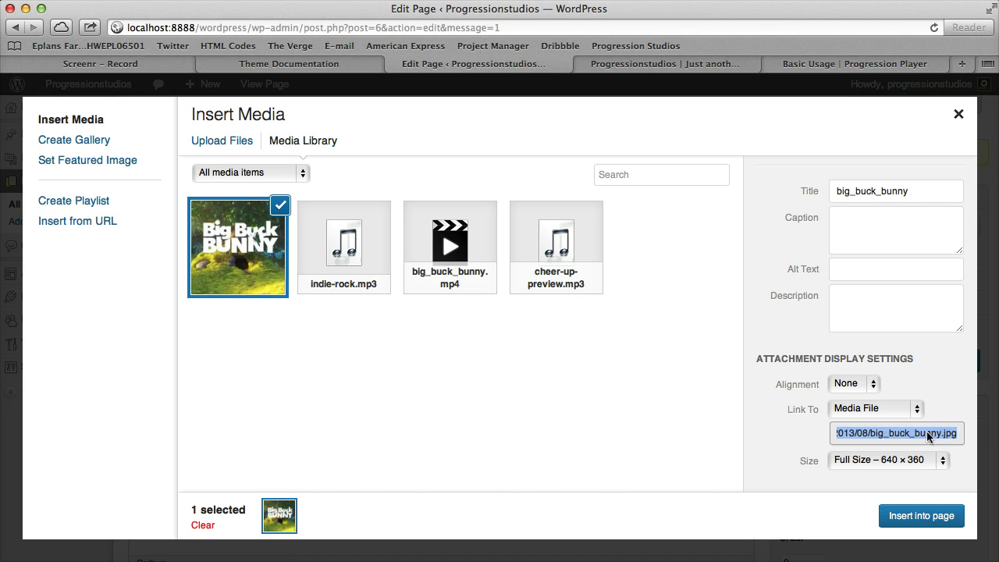
{"action": "right_click", "coordinate": [890, 435]}
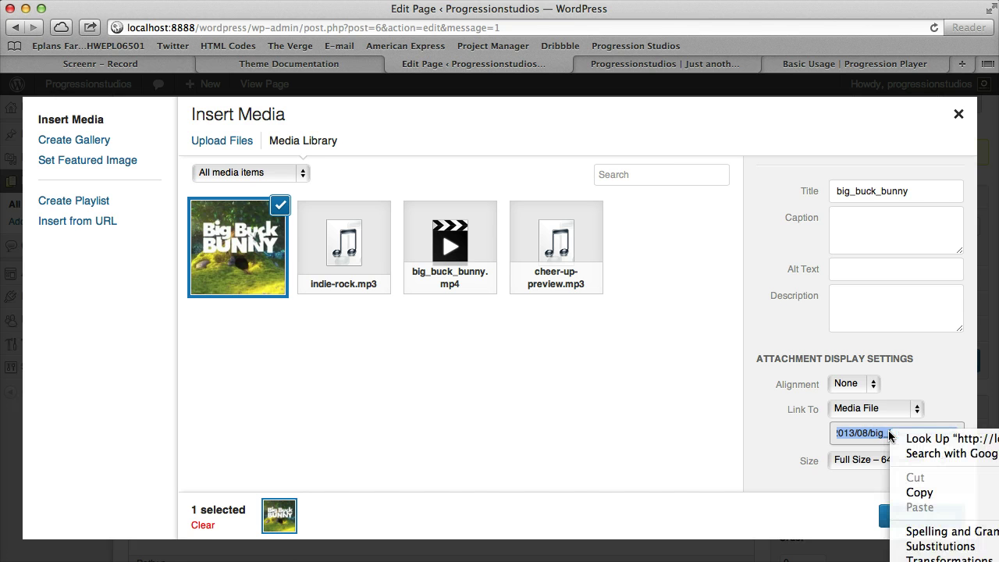
{"action": "left_click", "coordinate": [930, 494]}
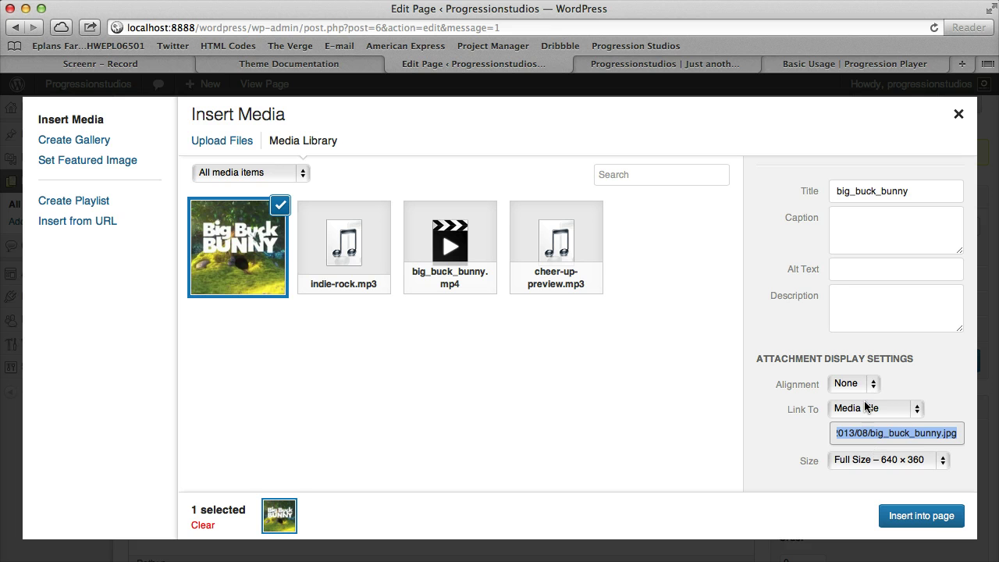
{"action": "left_click", "coordinate": [867, 408]}
{"action": "left_click", "coordinate": [864, 411]}
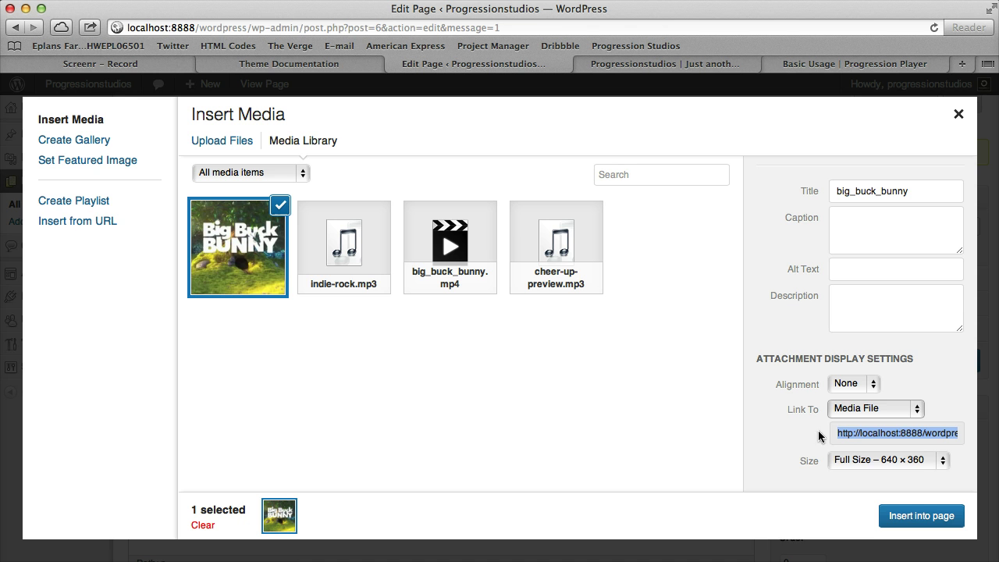
{"action": "left_click", "coordinate": [959, 114]}
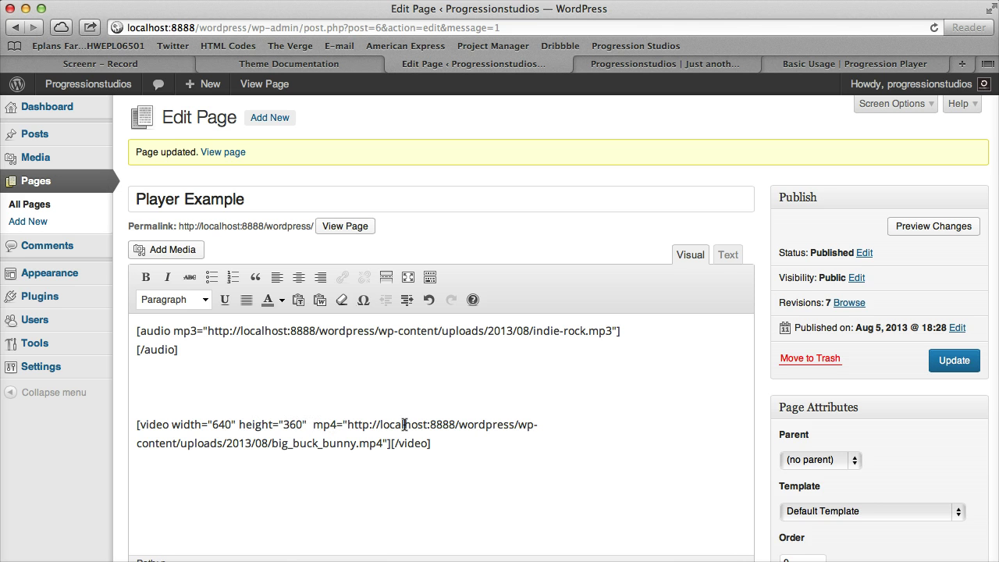
Add a poster attribute to the video shortcode before mp4, containing the copied big_buck_bunny.jpg URL in quotes.
{"action": "type", "text": "poster"}
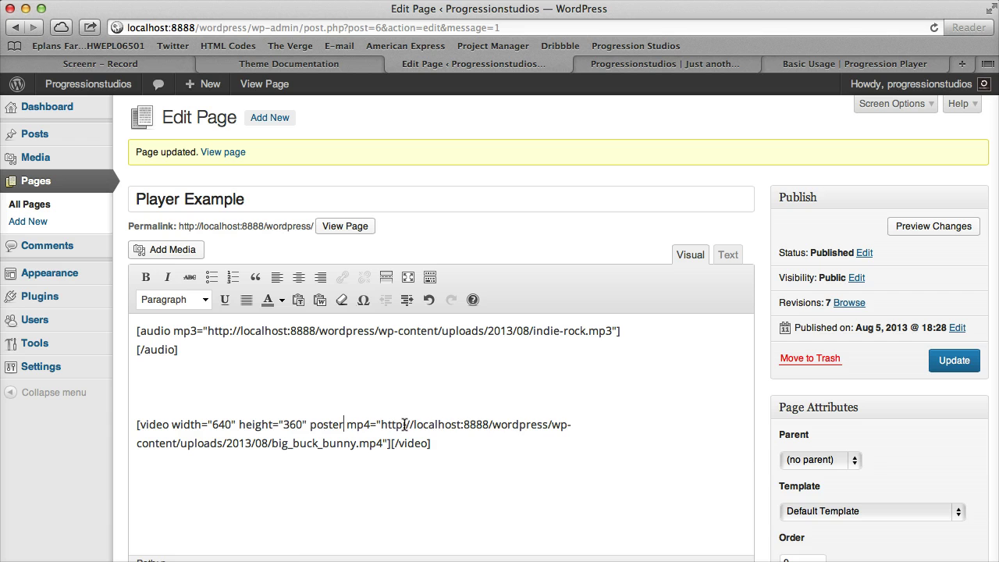
{"action": "type", "text": "=\"\""}
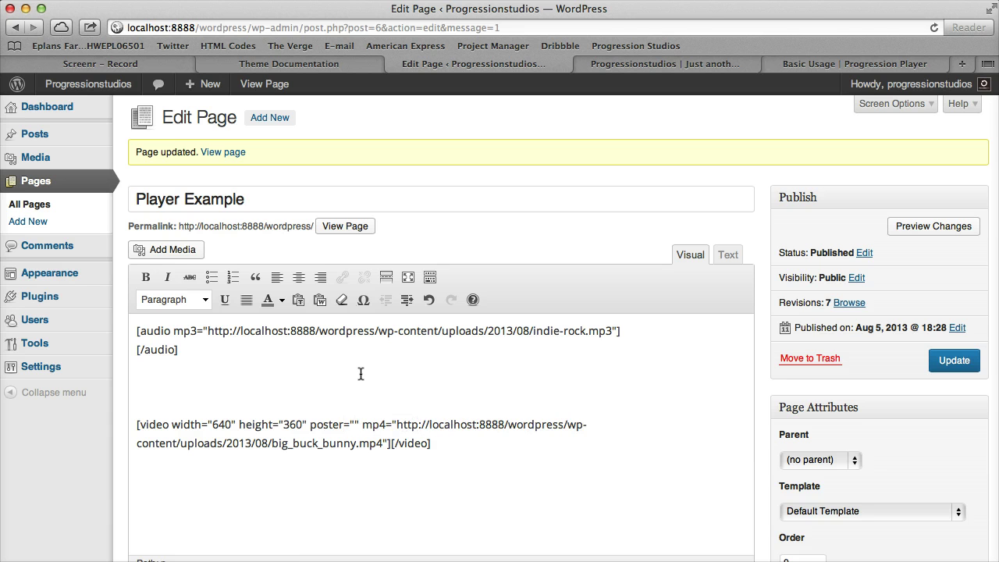
{"action": "right_click", "coordinate": [355, 424]}
{"action": "left_click", "coordinate": [382, 498]}
{"action": "type", "text": "\""}
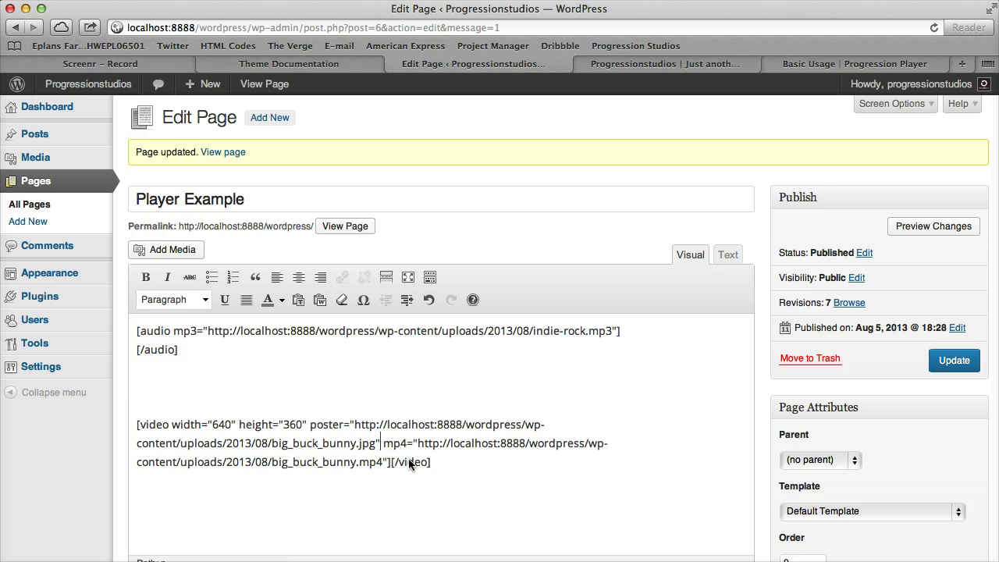
Highlight the poster URL in the shortcode and copy the big_buck_bunny.jpg file URL from the media library once more.
{"action": "left_click_drag", "start_coordinate": [356, 424], "coordinate": [374, 443]}
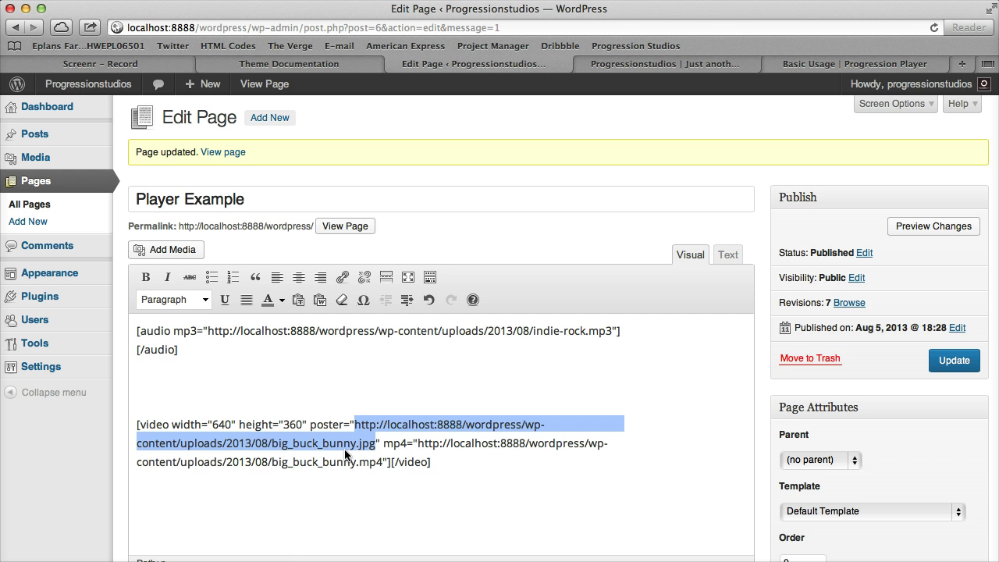
{"action": "left_click", "coordinate": [164, 249]}
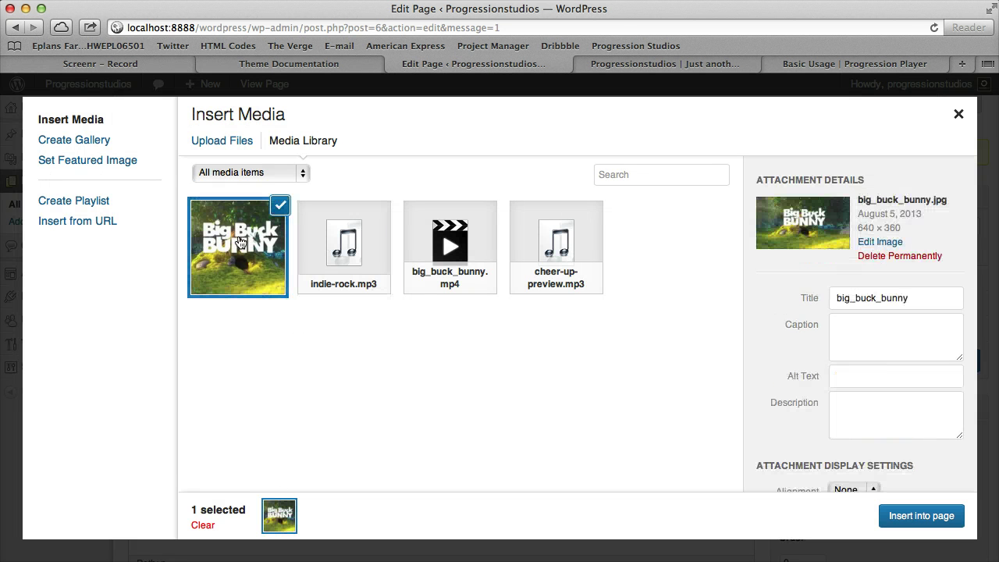
{"action": "scroll", "coordinate": [810, 345], "scroll_direction": "down", "scroll_amount": 3}
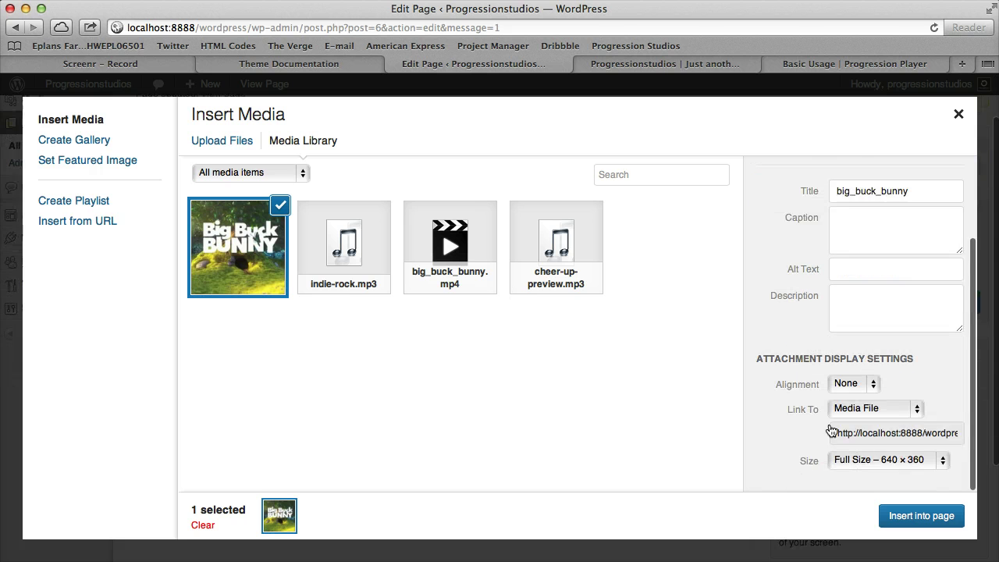
{"action": "left_click", "coordinate": [859, 431]}
{"action": "right_click", "coordinate": [881, 435]}
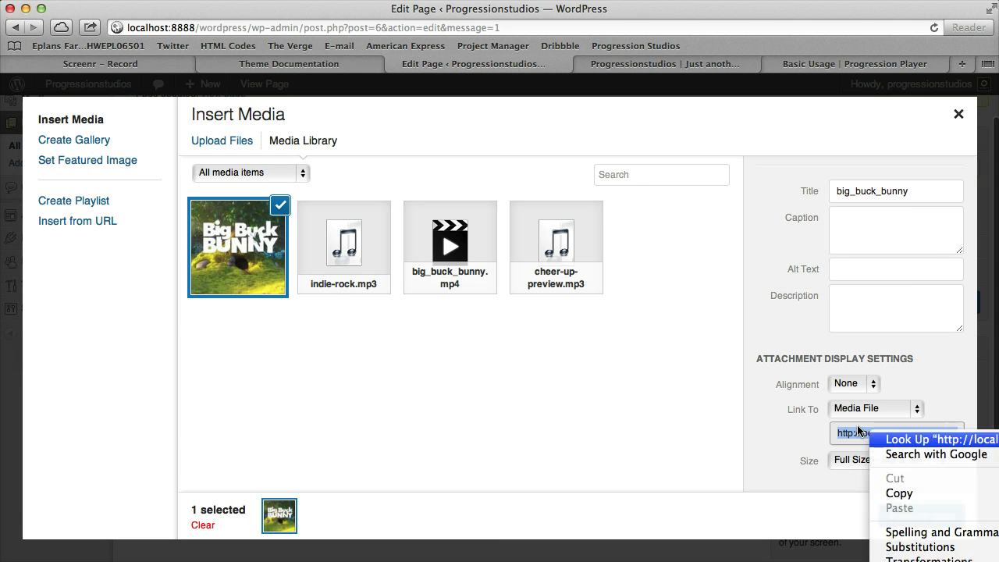
{"action": "left_click", "coordinate": [902, 493]}
{"action": "left_click", "coordinate": [957, 116]}
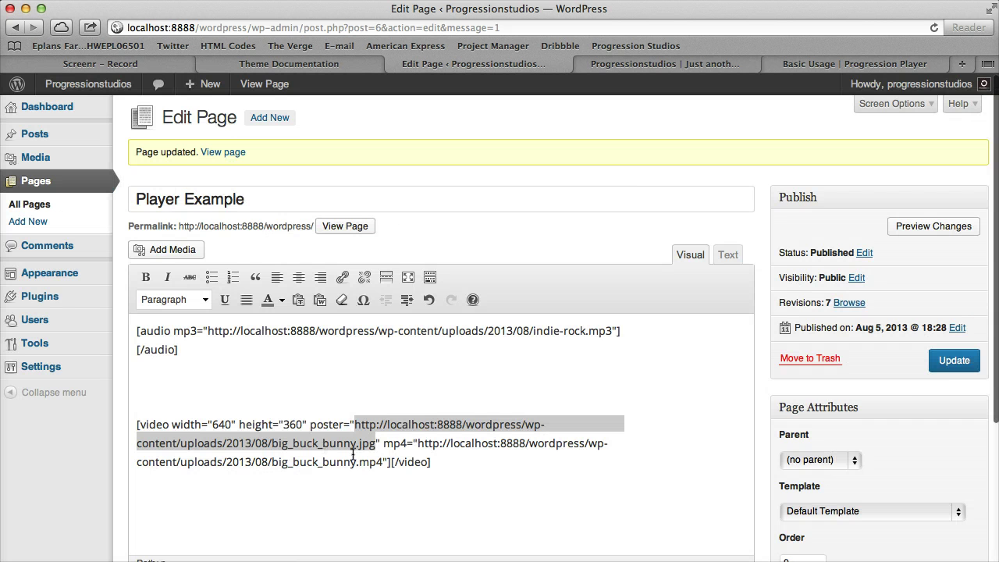
Update the page and reload the live Player Example page to check the video's poster image.
{"action": "left_click", "coordinate": [948, 363]}
{"action": "left_click", "coordinate": [725, 61]}
{"action": "left_click", "coordinate": [934, 27]}
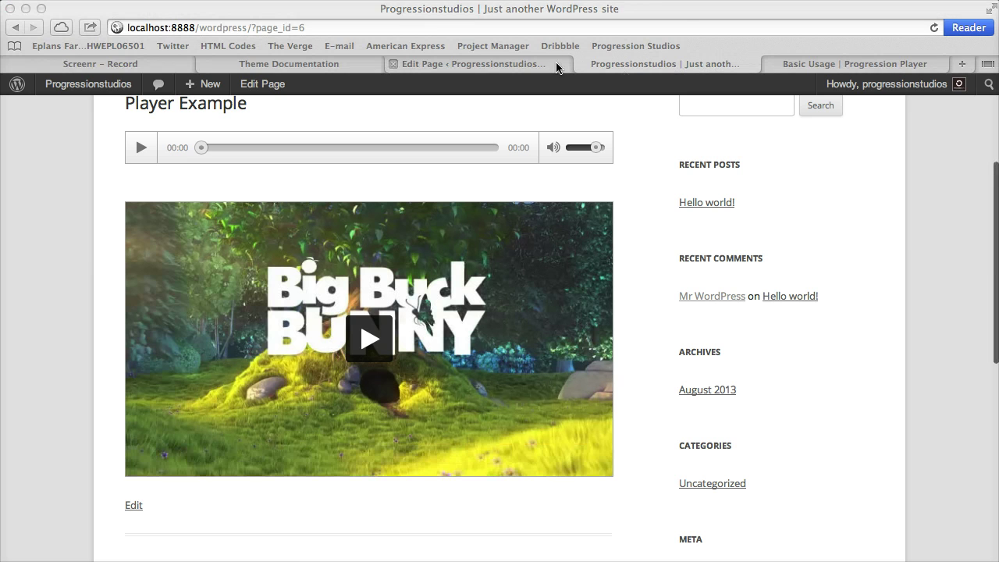
{"action": "left_click", "coordinate": [679, 19]}
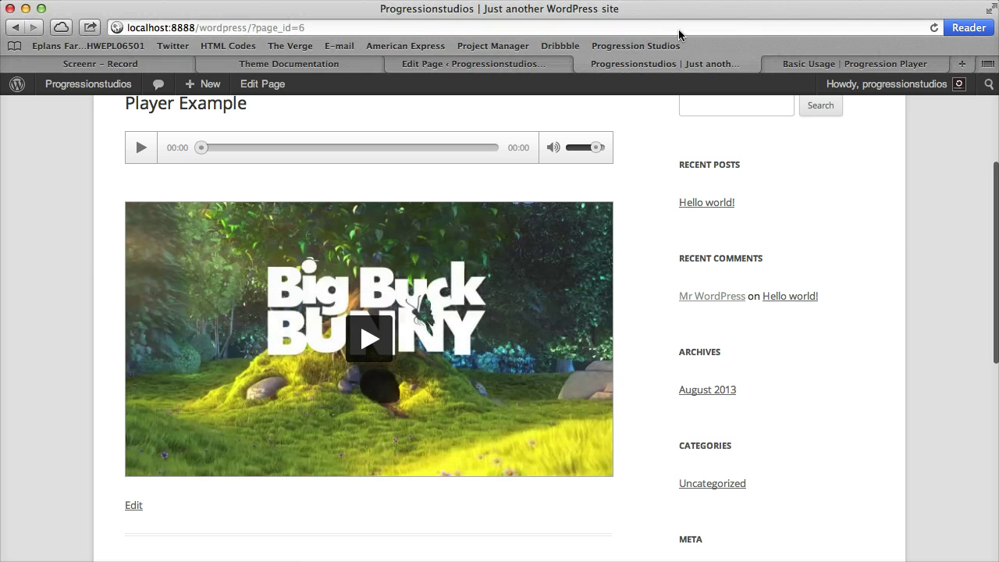
Copy the autoplay="true" attribute from the Autoplay example on the Progression Player Basic Usage page.
{"action": "left_click", "coordinate": [847, 69]}
{"action": "scroll", "coordinate": [400, 139], "scroll_direction": "up", "scroll_amount": 15}
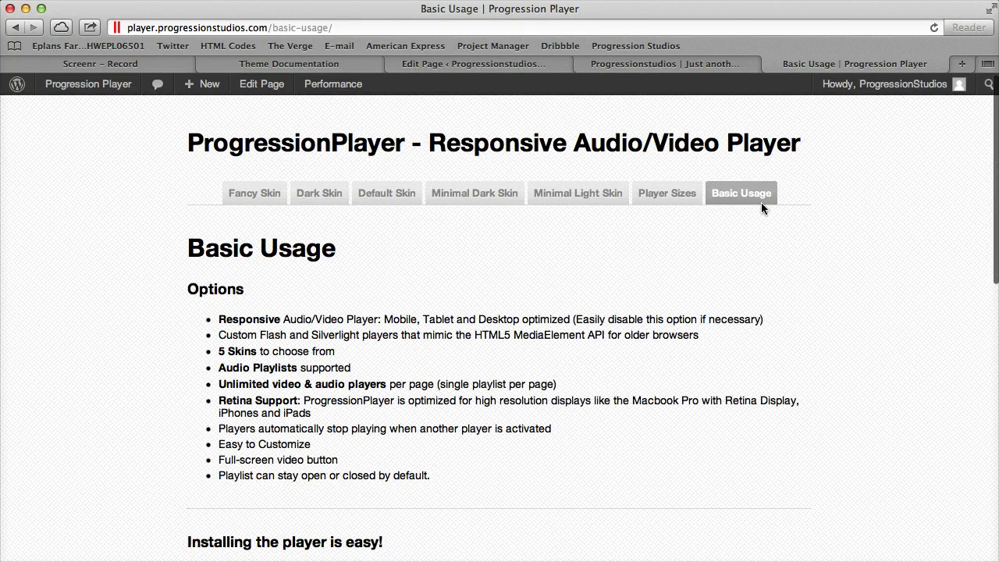
{"action": "scroll", "coordinate": [749, 195], "scroll_direction": "down", "scroll_amount": 10}
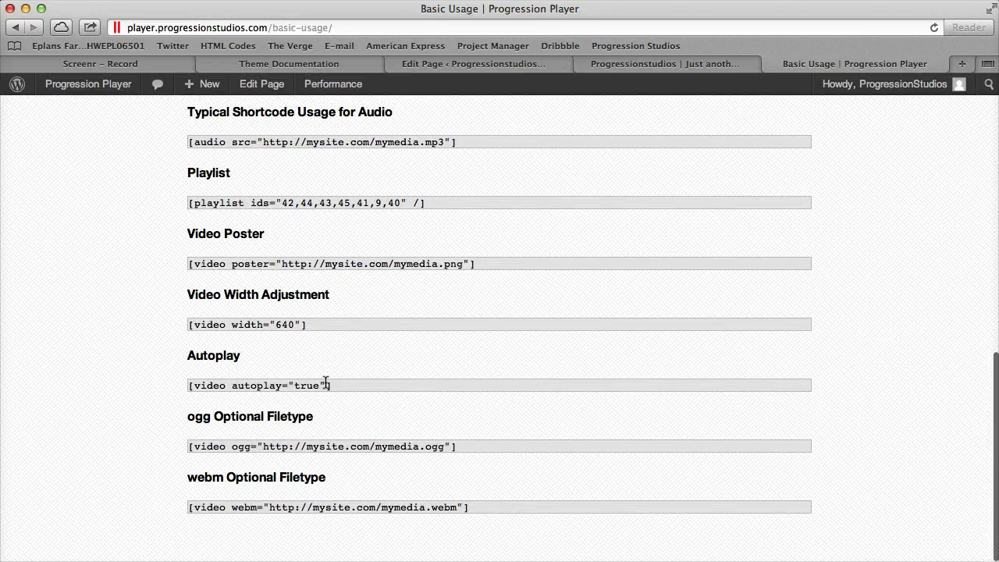
{"action": "left_click_drag", "start_coordinate": [326, 385], "coordinate": [232, 385]}
{"action": "right_click", "coordinate": [237, 385]}
{"action": "left_click", "coordinate": [273, 430]}
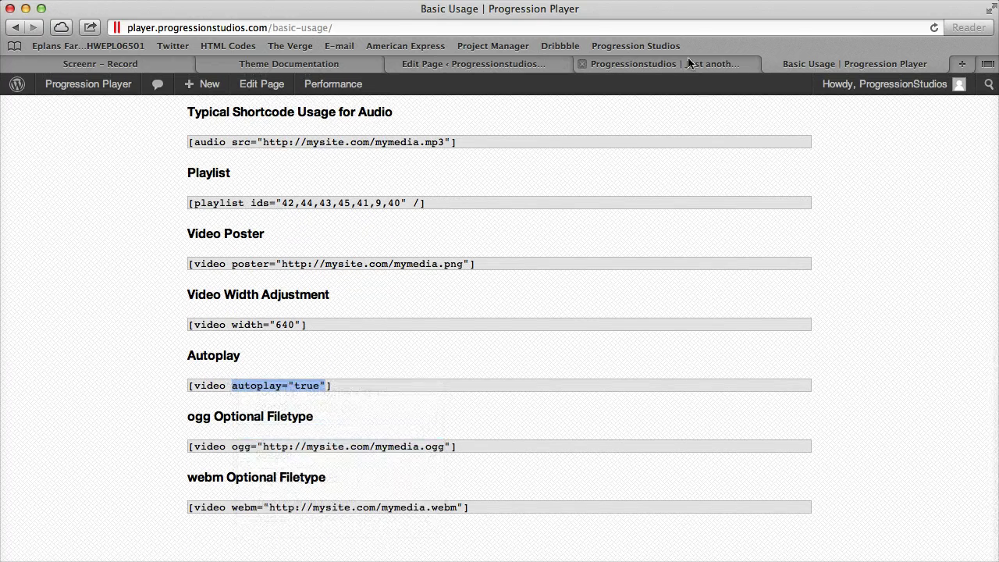
Return to the page editor and place the text cursor between height="360" and poster in the video shortcode.
{"action": "left_click", "coordinate": [689, 62]}
{"action": "left_click", "coordinate": [477, 64]}
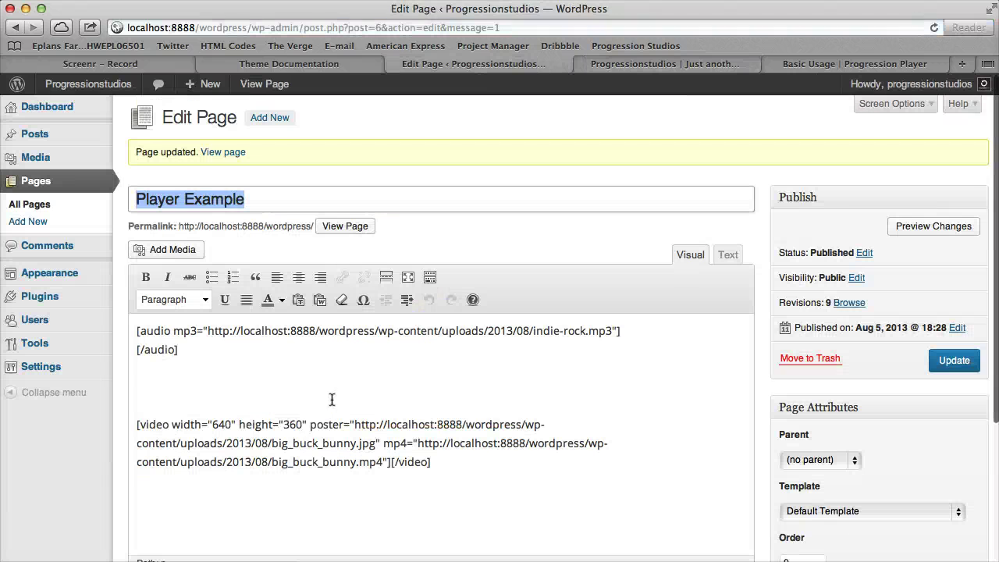
{"action": "left_click", "coordinate": [305, 424]}
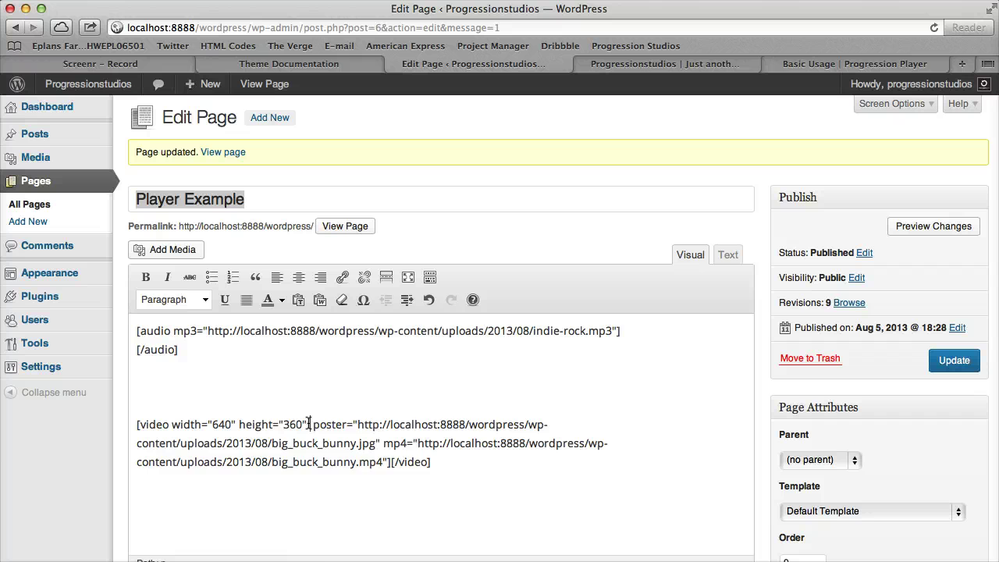
Try to paste the copied autoplay="true" attribute before poster in the video shortcode.
{"action": "right_click", "coordinate": [310, 424]}
{"action": "left_click", "coordinate": [327, 460]}
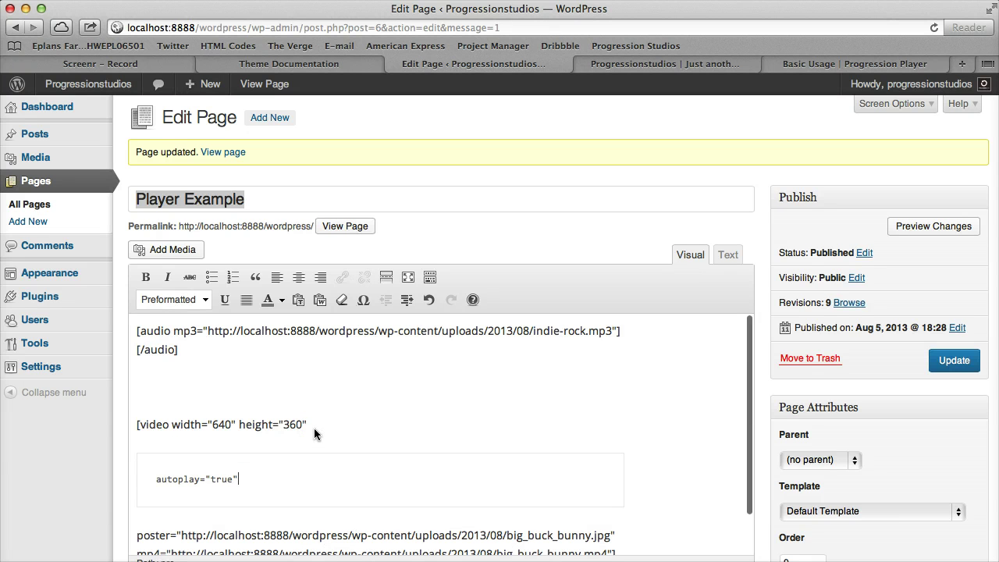
{"action": "key", "text": "super+z"}
Write autoplay="true" between the height and poster attributes of the video shortcode.
{"action": "type", "text": "auto"}
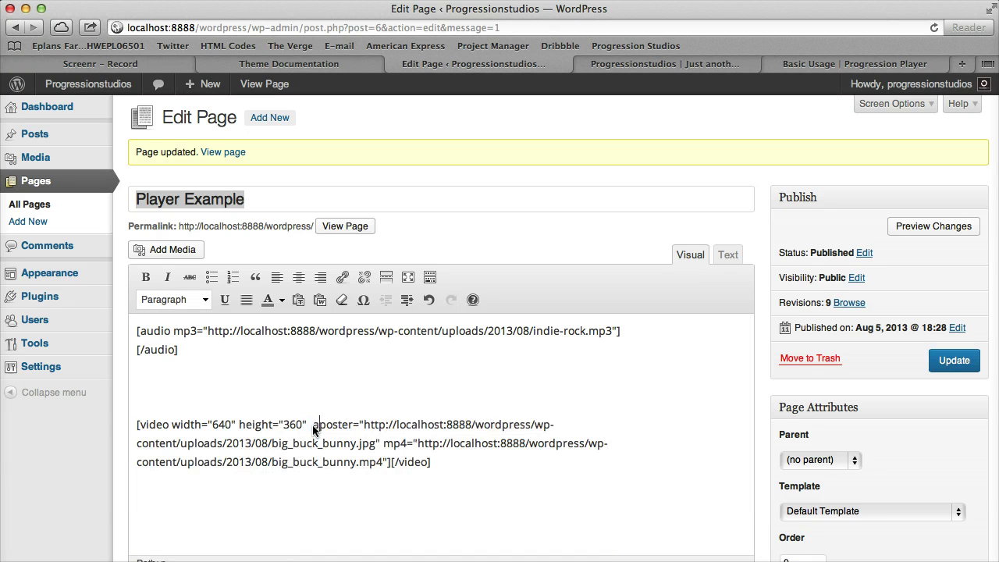
{"action": "type", "text": "player=\"t"}
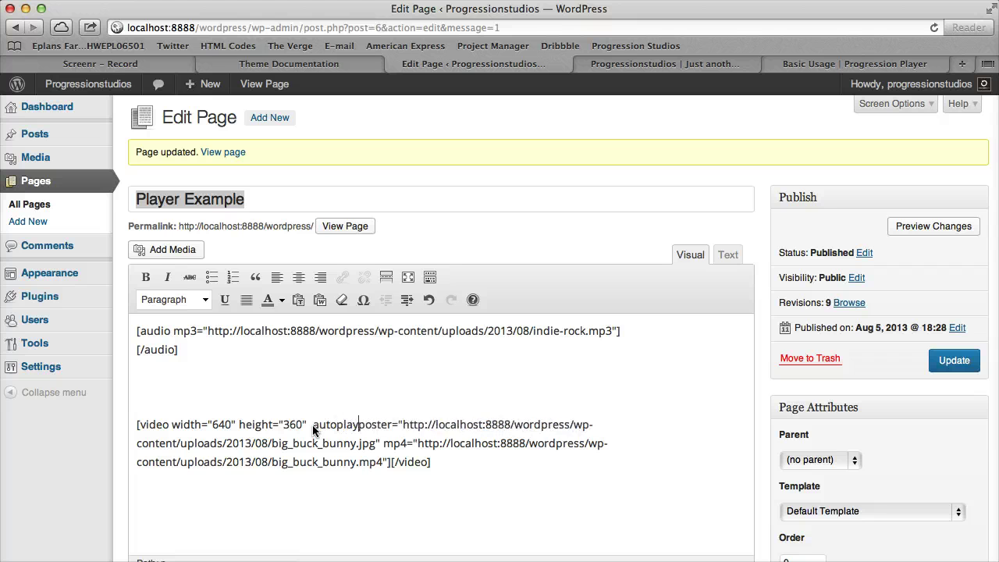
{"action": "type", "text": "ru\""}
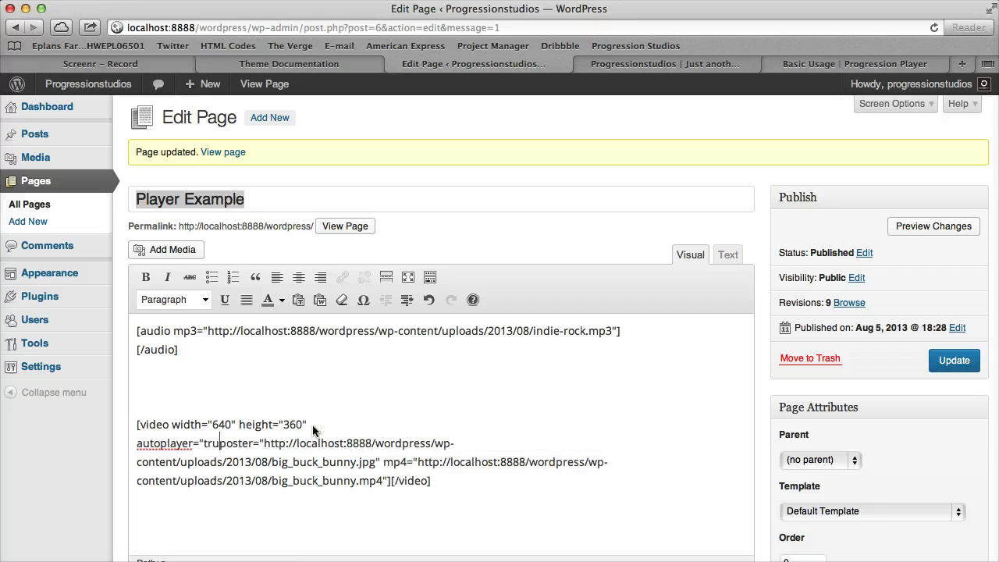
{"action": "type", "text": "e"}
{"action": "key", "text": "Right"}
{"action": "key", "text": "Return"}
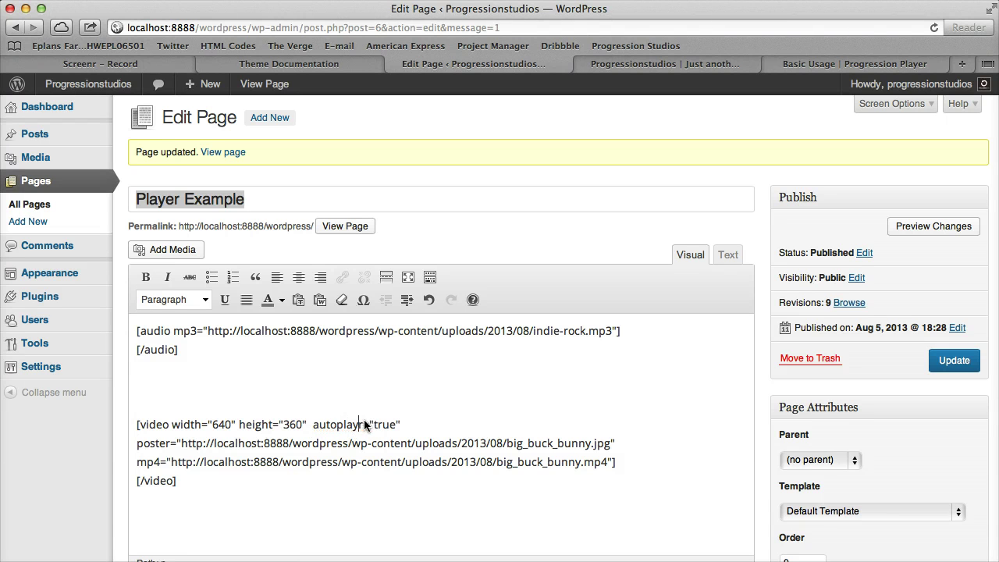
{"action": "key", "text": "Delete"}
Update the page and reload the live Player Example page to check that the video autoplays.
{"action": "left_click", "coordinate": [954, 360]}
{"action": "left_click", "coordinate": [718, 67]}
{"action": "key", "text": "super+r"}
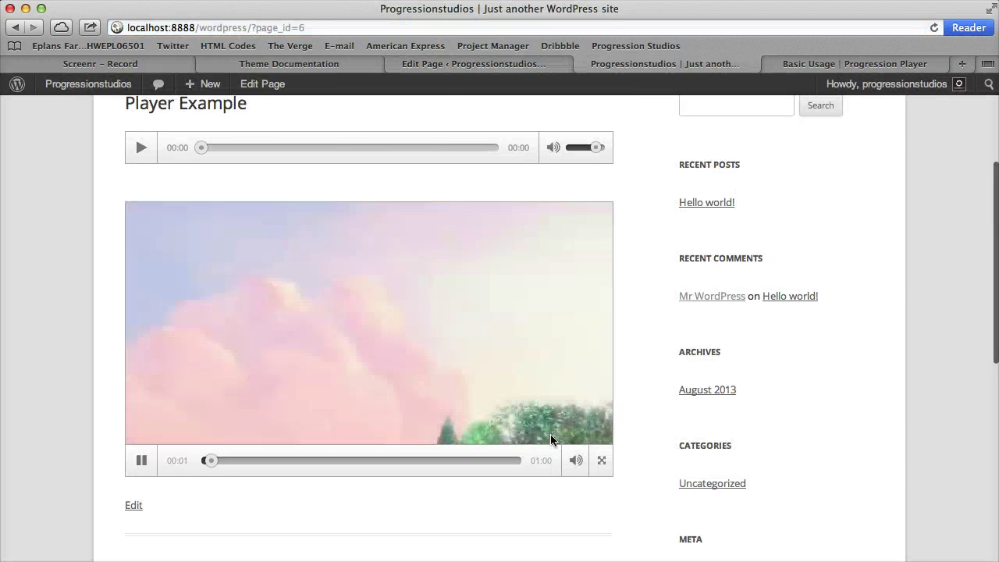
{"action": "key", "text": "super+r"}
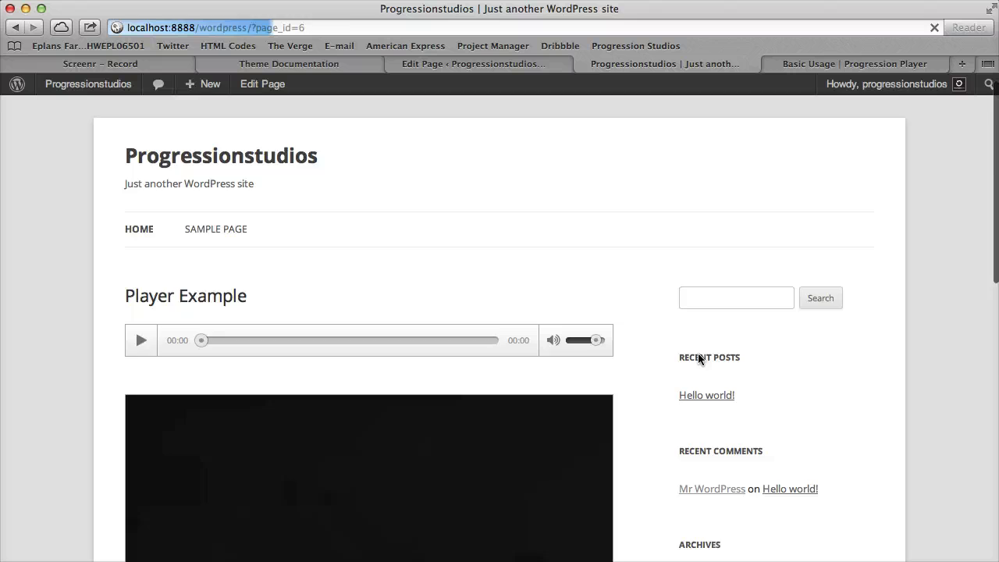
{"action": "scroll", "coordinate": [616, 295], "scroll_direction": "down", "scroll_amount": 3}
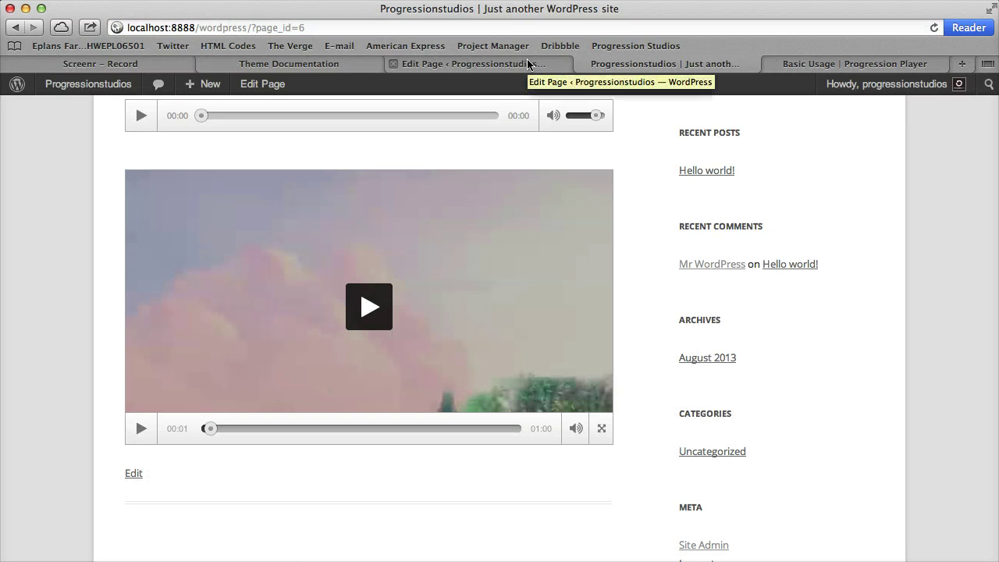
Return to the page editor and highlight the mp4 URL in the video shortcode.
{"action": "left_click", "coordinate": [528, 64]}
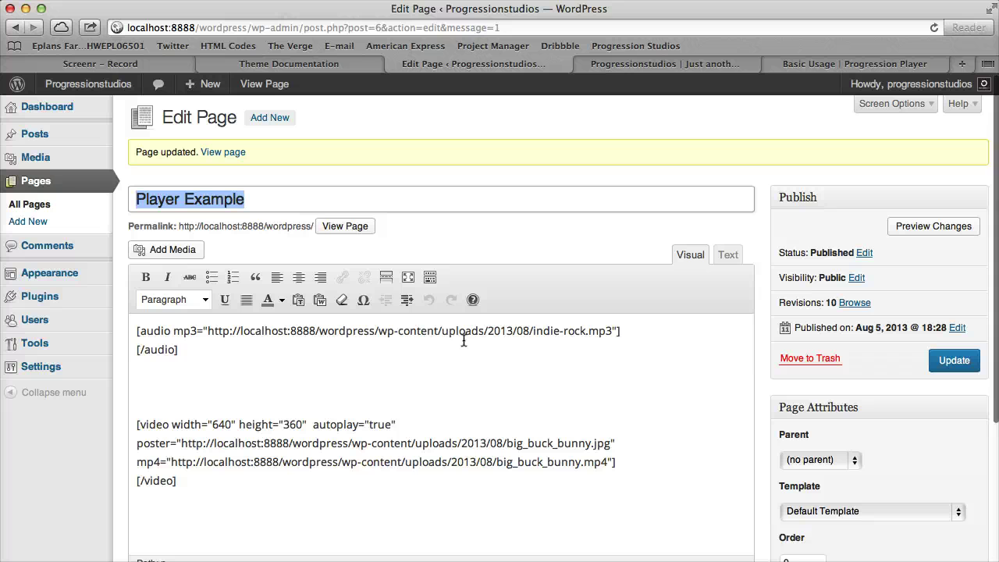
{"action": "left_click", "coordinate": [609, 463]}
{"action": "left_click_drag", "start_coordinate": [602, 457], "coordinate": [175, 460]}
{"action": "left_click", "coordinate": [229, 454]}
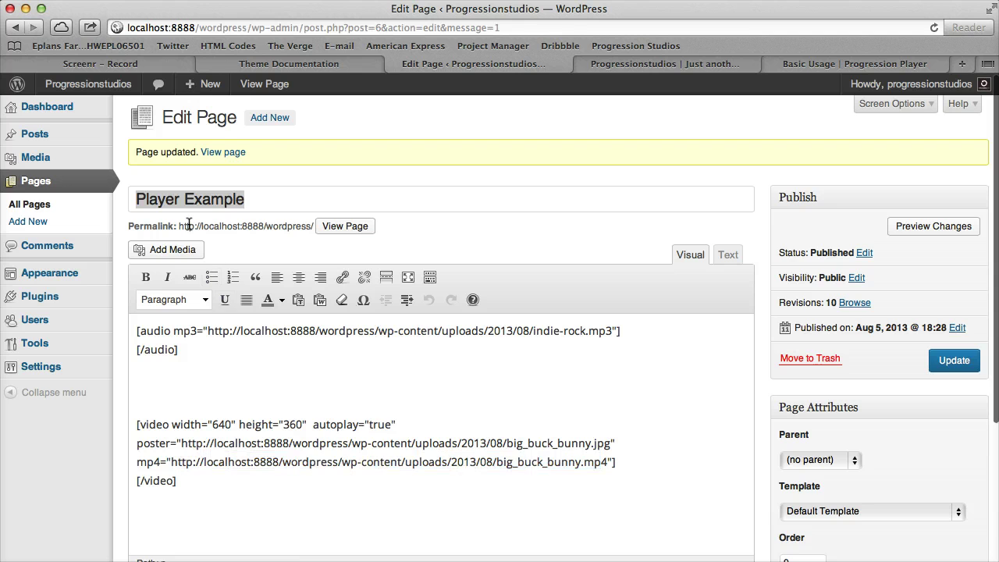
Upload the big_buck_bunny.webm file to the media library.
{"action": "left_click", "coordinate": [167, 249]}
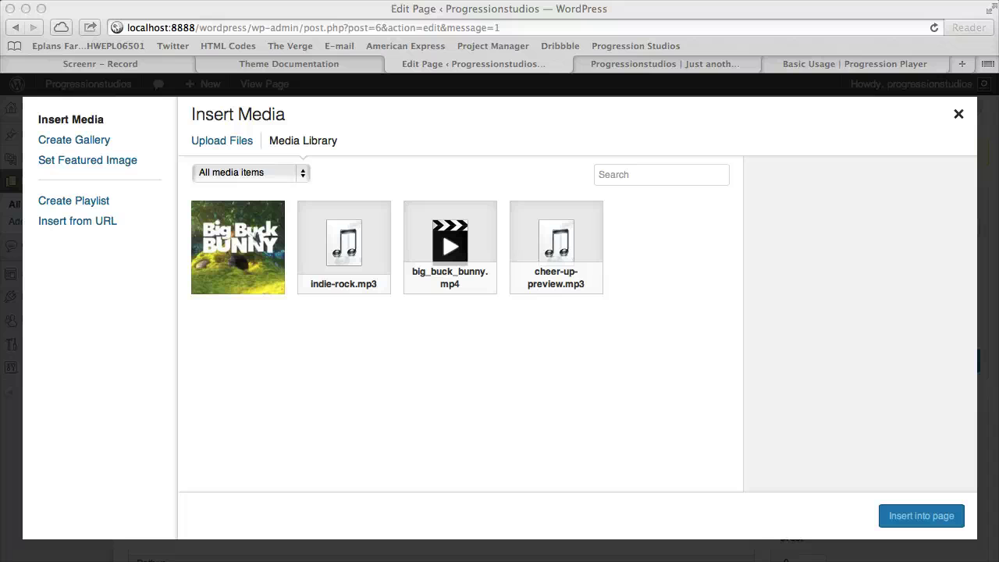
{"action": "left_click", "coordinate": [572, 374]}
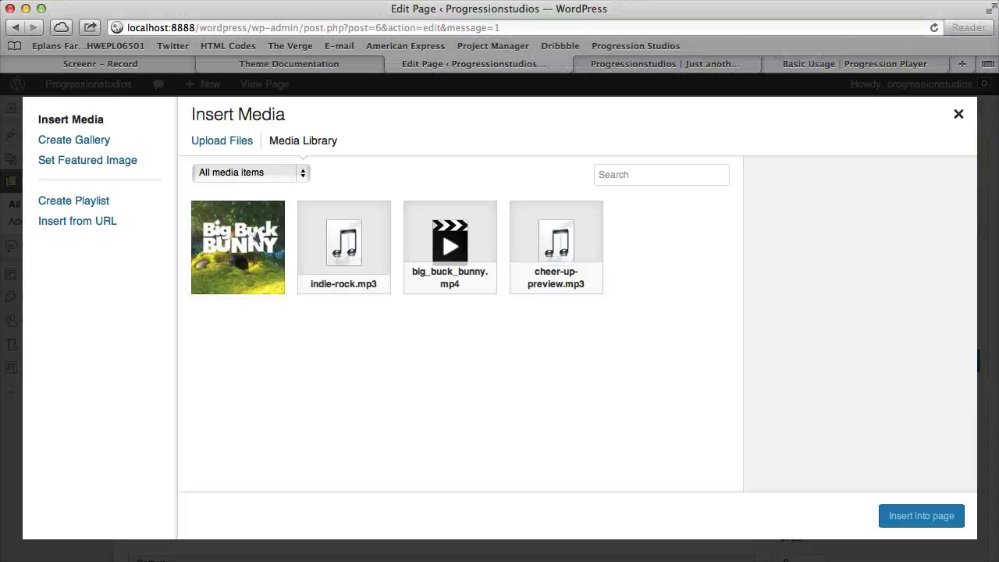
{"action": "left_click_drag", "start_coordinate": [321, 393], "coordinate": [323, 395]}
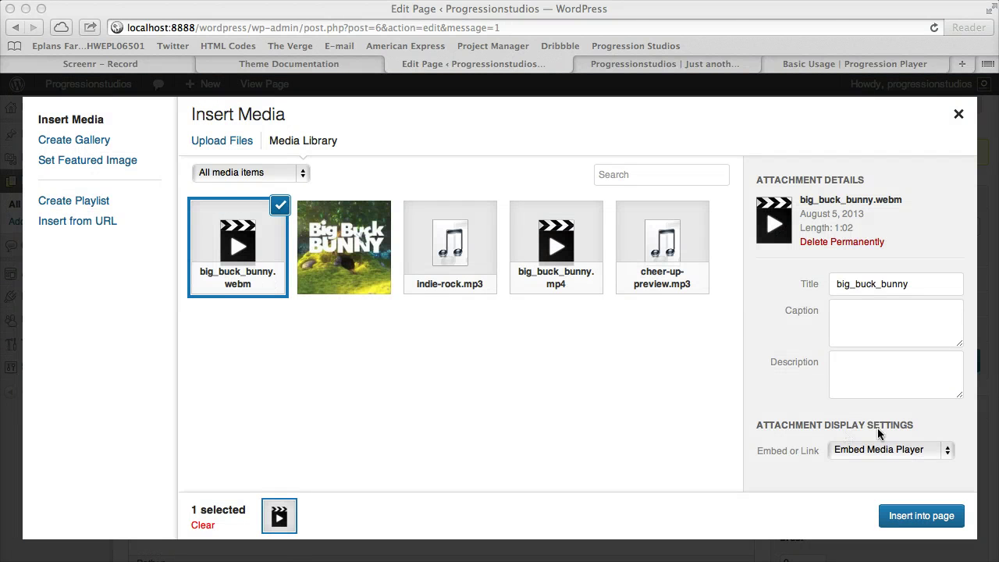
Set big_buck_bunny.webm to Link to Media File, copy its file URL and close the media library.
{"action": "scroll", "coordinate": [729, 284], "scroll_direction": "down", "scroll_amount": 3}
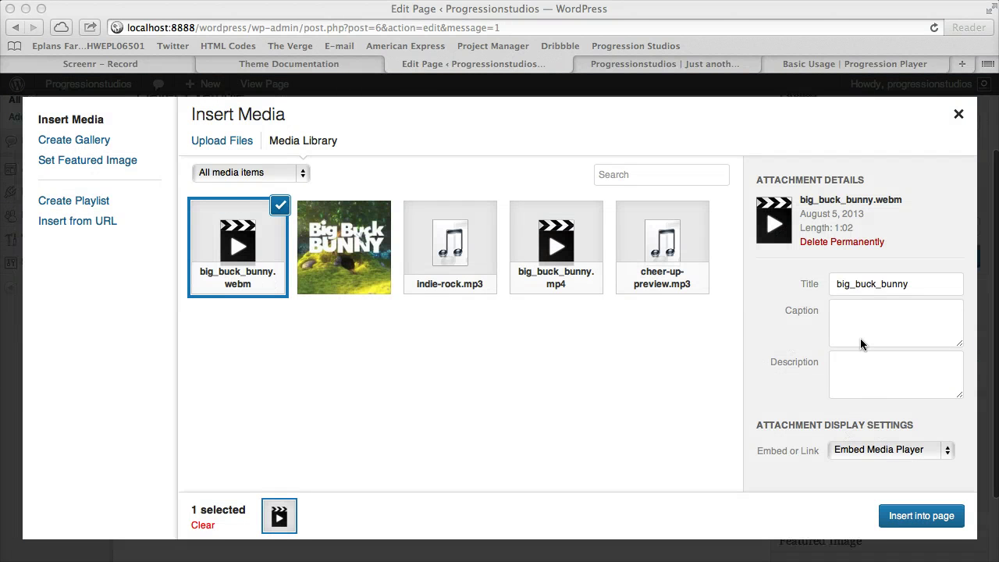
{"action": "left_click", "coordinate": [885, 450]}
{"action": "left_click", "coordinate": [886, 451]}
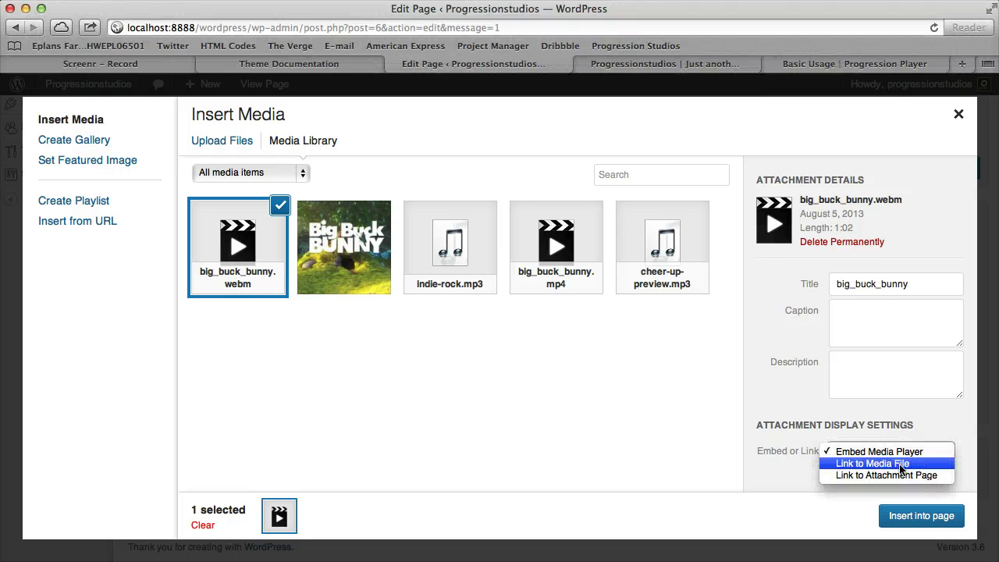
{"action": "left_click", "coordinate": [899, 464]}
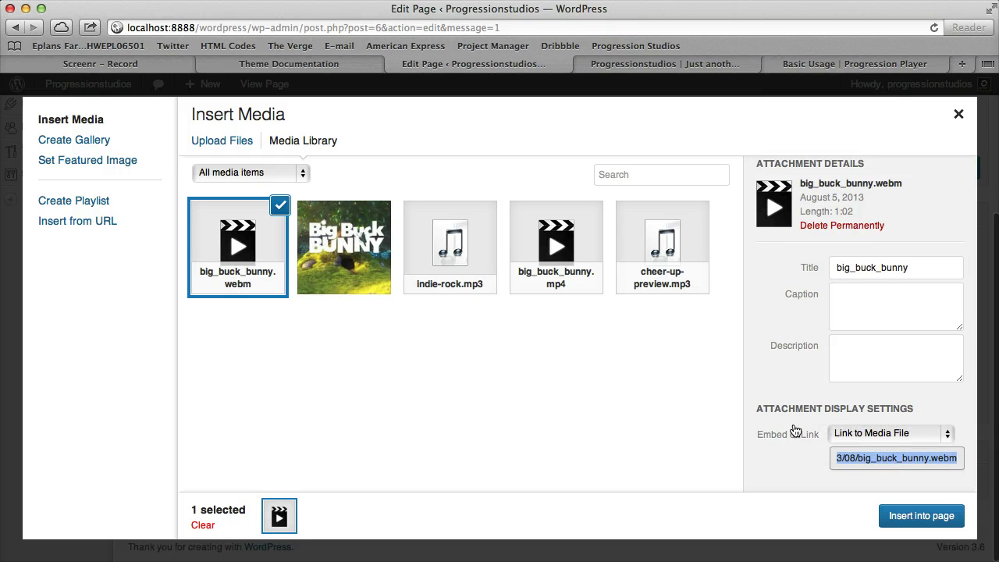
{"action": "right_click", "coordinate": [891, 460]}
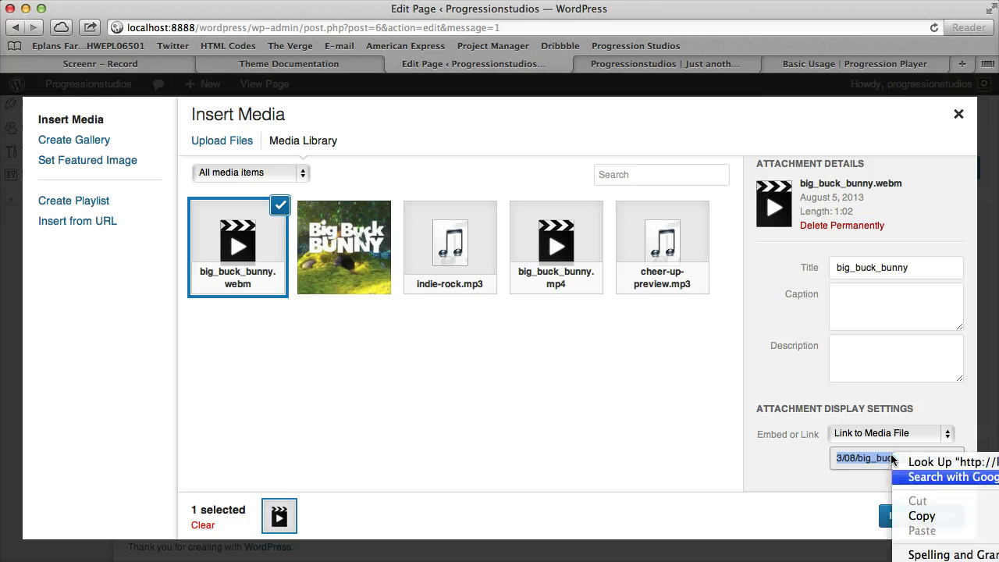
{"action": "left_click", "coordinate": [909, 515]}
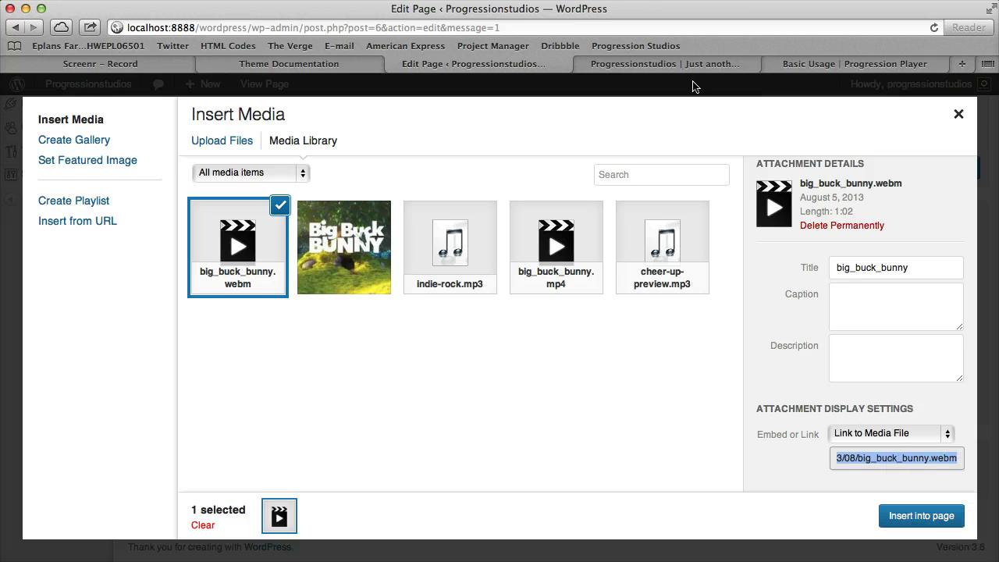
{"action": "left_click", "coordinate": [960, 114]}
Add a webm attribute after mp4 in the video shortcode, containing the copied big_buck_bunny.webm URL in quotes.
{"action": "scroll", "coordinate": [513, 300], "scroll_direction": "down", "scroll_amount": 2}
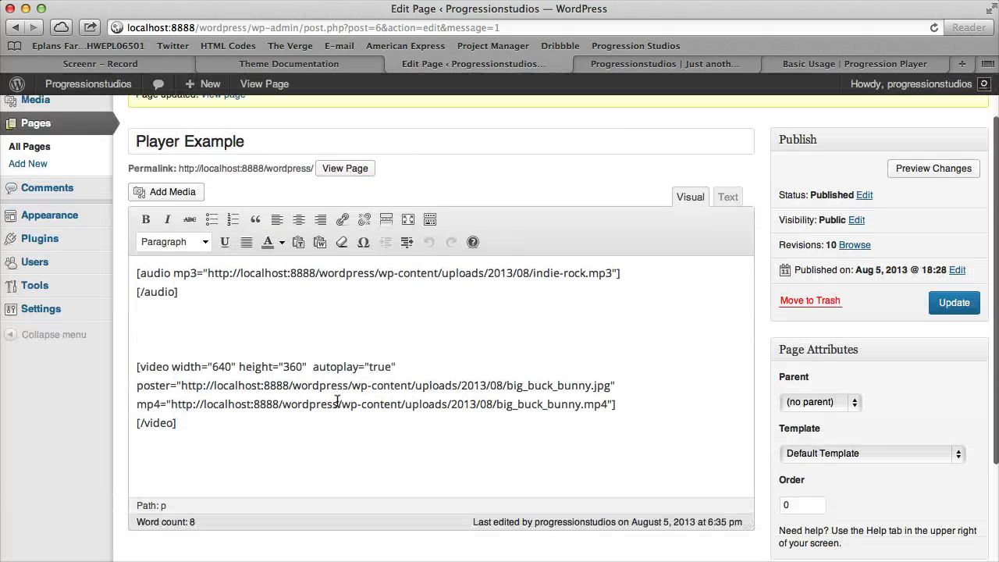
{"action": "left_click", "coordinate": [613, 405]}
{"action": "key", "text": "Right"}
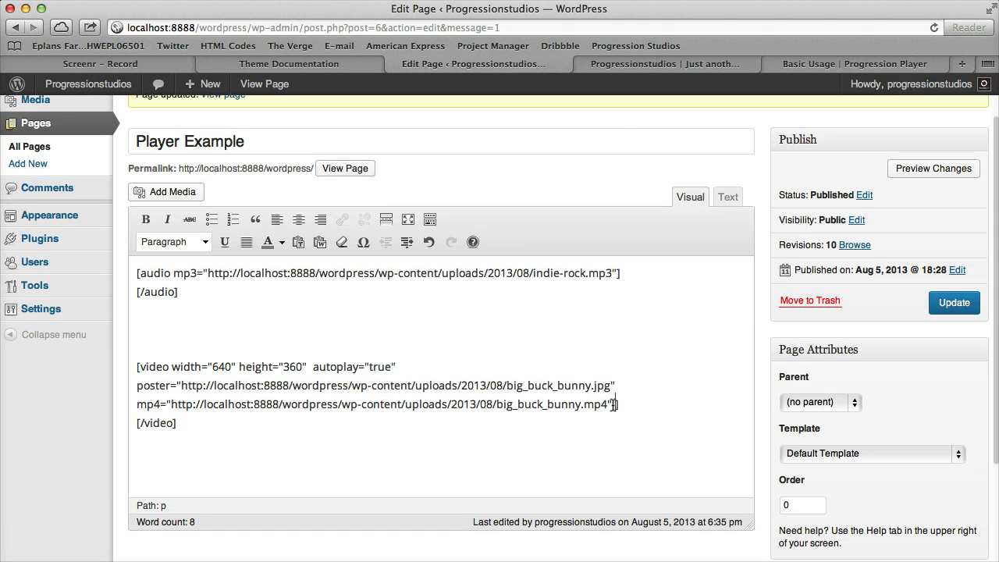
{"action": "type", "text": "we"}
{"action": "type", "text": "bm=\"\""}
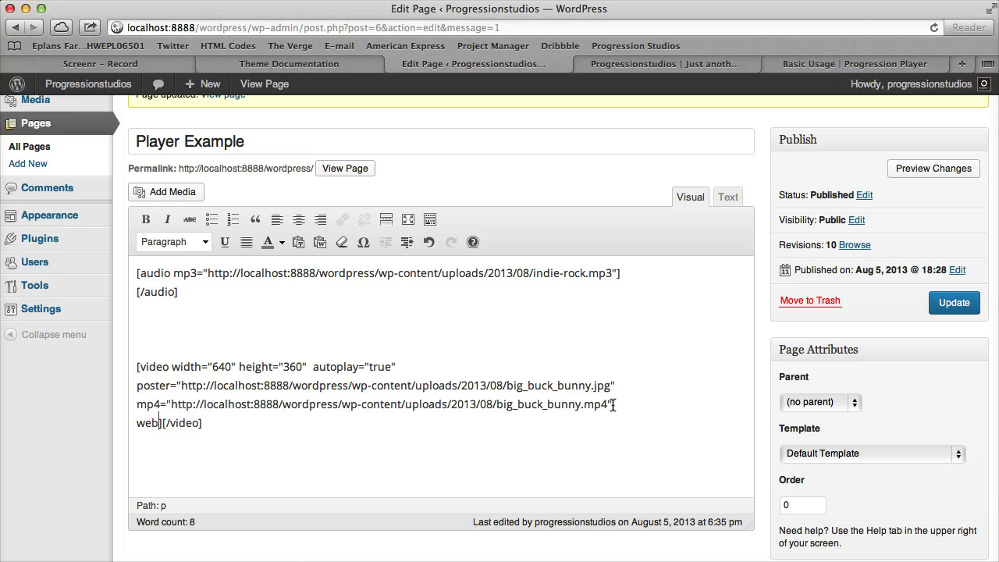
{"action": "key", "text": "Left"}
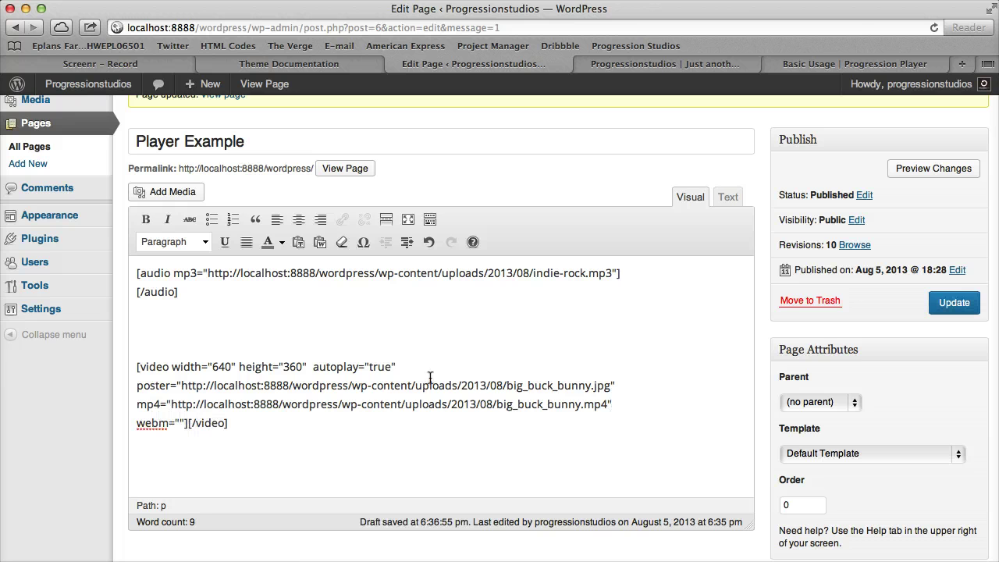
{"action": "key", "text": "super+v"}
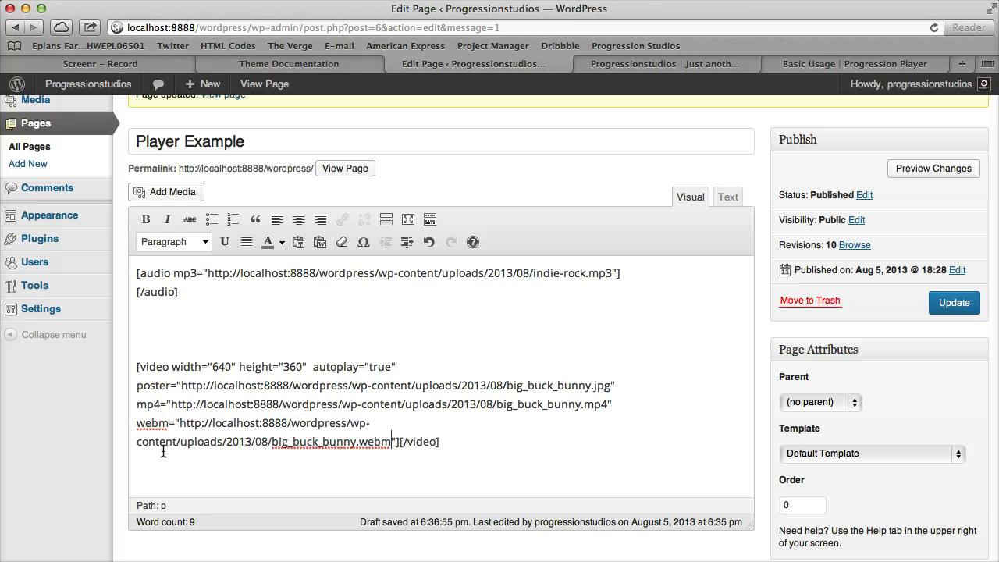
Update the page, reload the live Player Example page to check the video, and pause its playback.
{"action": "left_click", "coordinate": [954, 303]}
{"action": "left_click", "coordinate": [703, 64]}
{"action": "key", "text": "super+r"}
{"action": "left_click", "coordinate": [448, 351]}
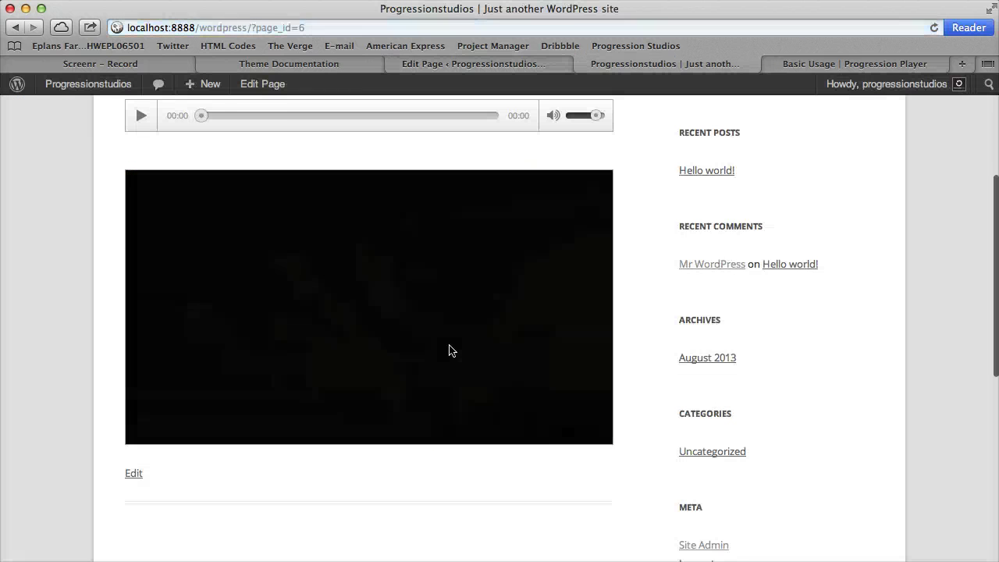
{"action": "left_click", "coordinate": [141, 429]}
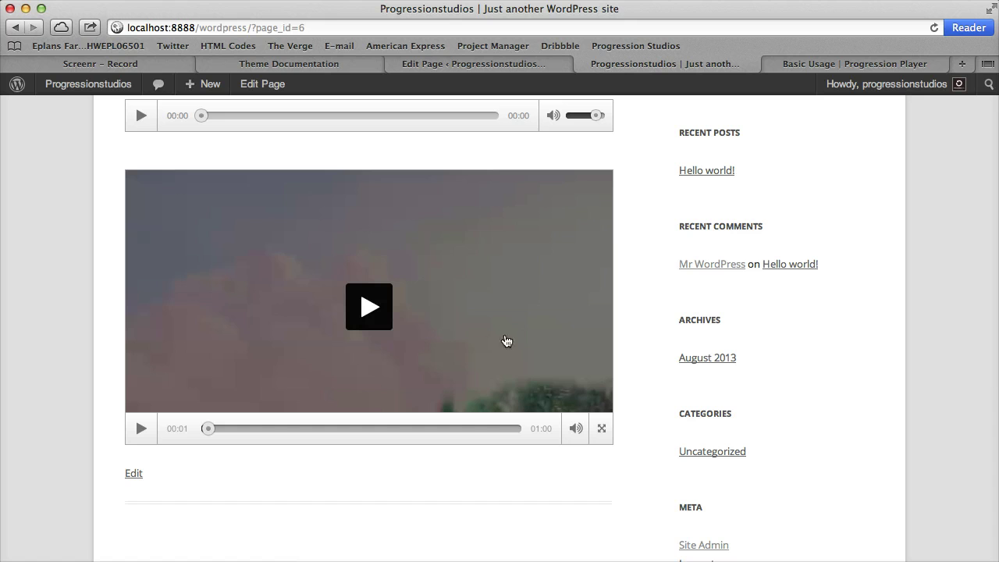
Return to the page editor and highlight the webm and mp4 attributes in the video shortcode.
{"action": "left_click", "coordinate": [468, 64]}
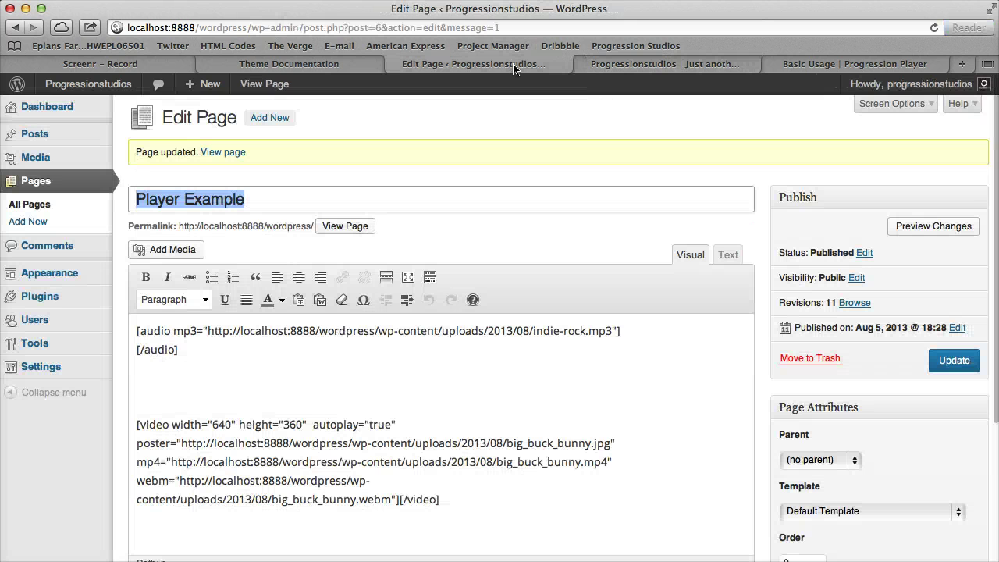
{"action": "scroll", "coordinate": [436, 425], "scroll_direction": "down", "scroll_amount": 2}
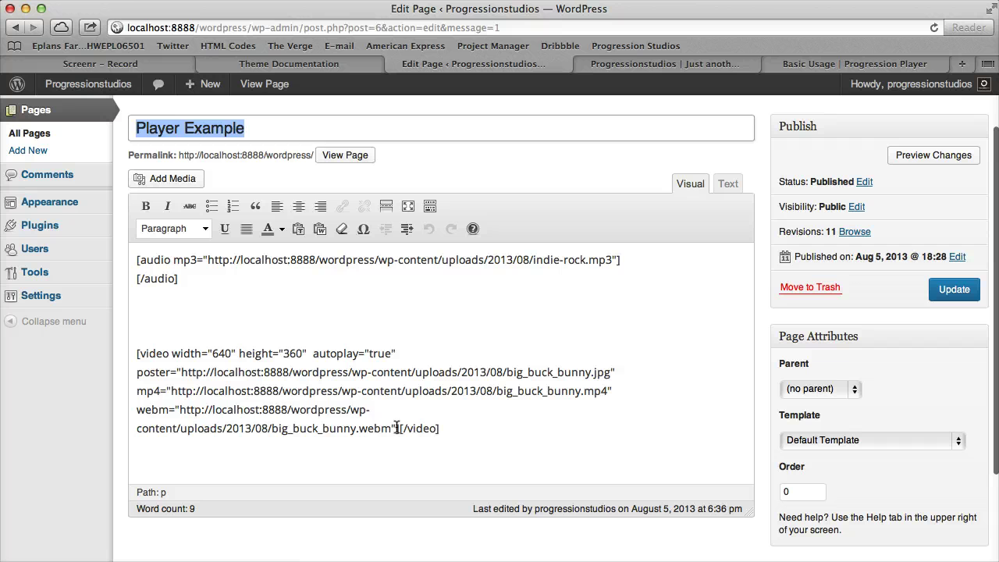
{"action": "left_click_drag", "start_coordinate": [397, 428], "coordinate": [621, 391]}
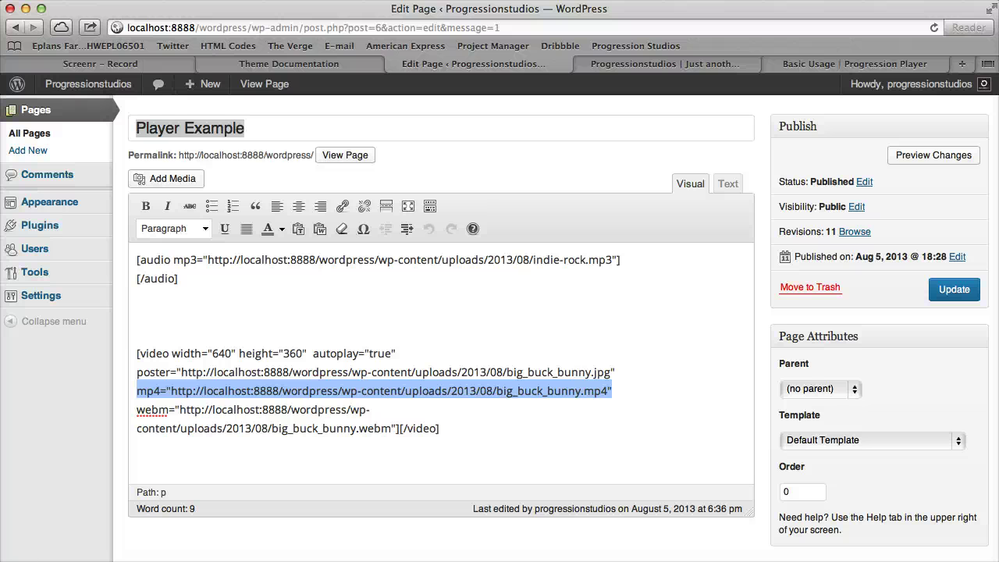
{"action": "key", "text": "Left"}
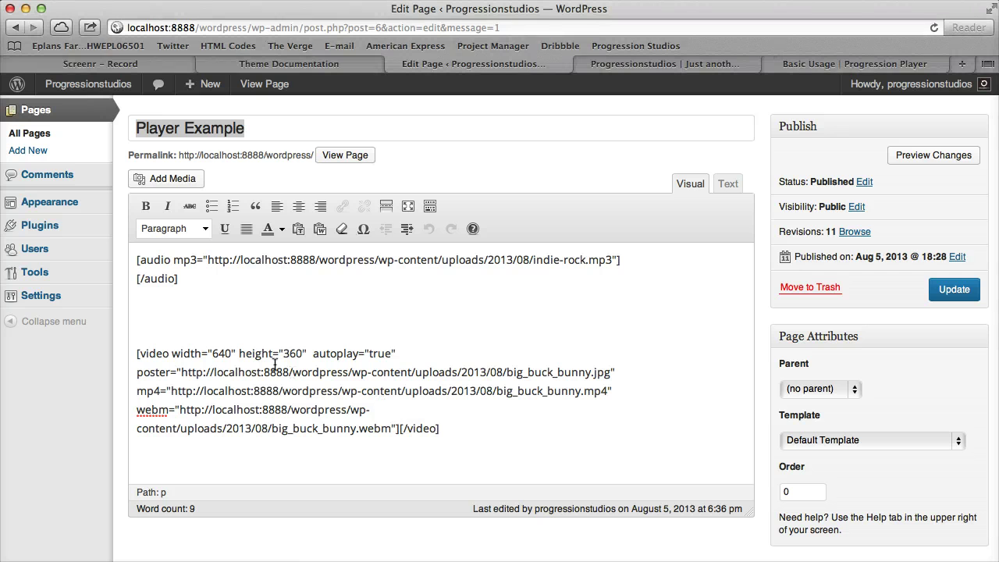
Highlight the width and height attributes in the video shortcode and compare them with the video on the live page.
{"action": "left_click_drag", "start_coordinate": [172, 353], "coordinate": [310, 356]}
{"action": "left_click", "coordinate": [683, 79]}
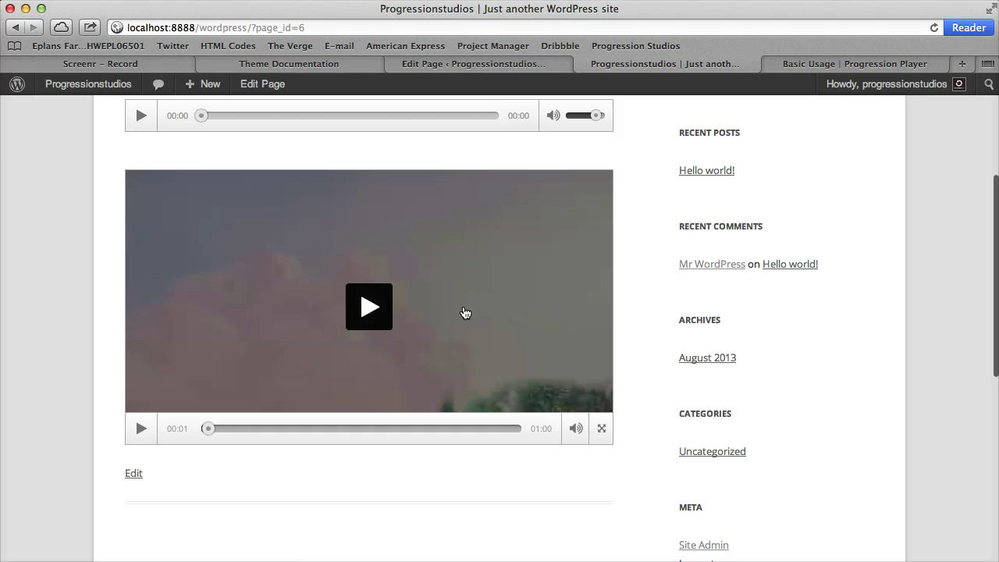
{"action": "left_click", "coordinate": [534, 62]}
Remove the height attribute from the video shortcode in the page editor and set its width to 300.
{"action": "left_click", "coordinate": [279, 353]}
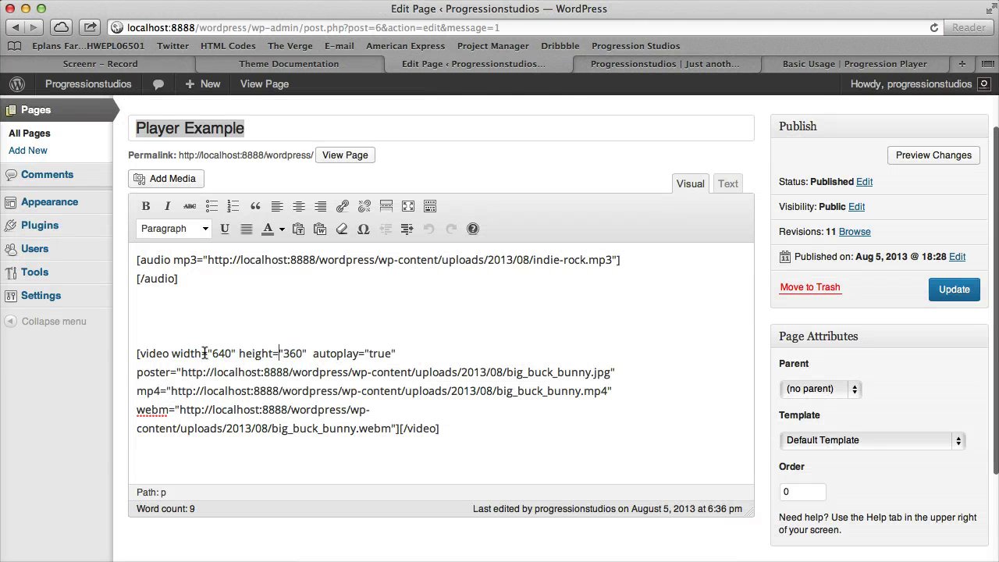
{"action": "left_click_drag", "start_coordinate": [280, 353], "coordinate": [204, 353]}
{"action": "left_click", "coordinate": [305, 353]}
{"action": "left_click_drag", "start_coordinate": [313, 353], "coordinate": [241, 353]}
{"action": "key", "text": "BackSpace"}
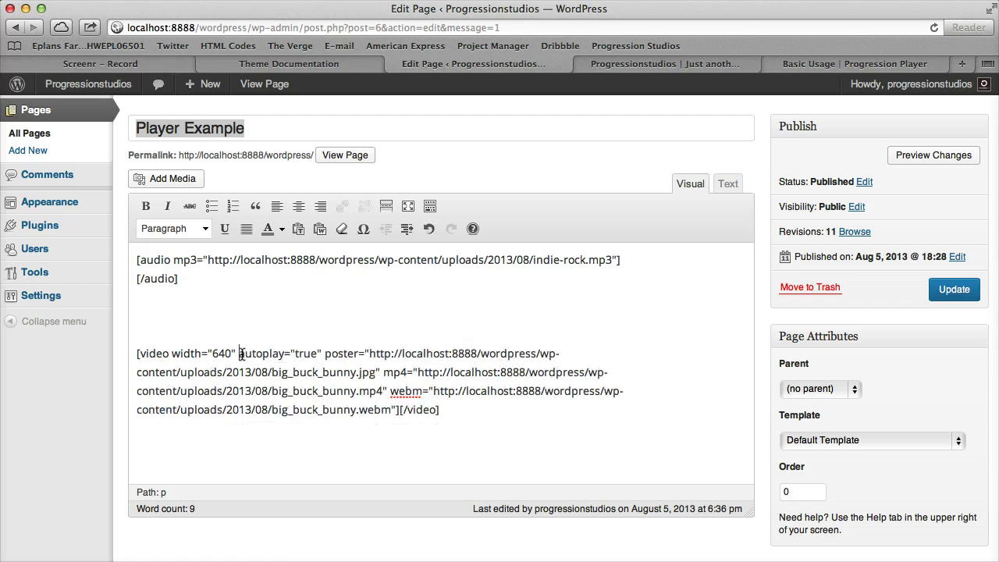
{"action": "key", "text": "BackSpace"}
{"action": "key", "text": "BackSpace"}
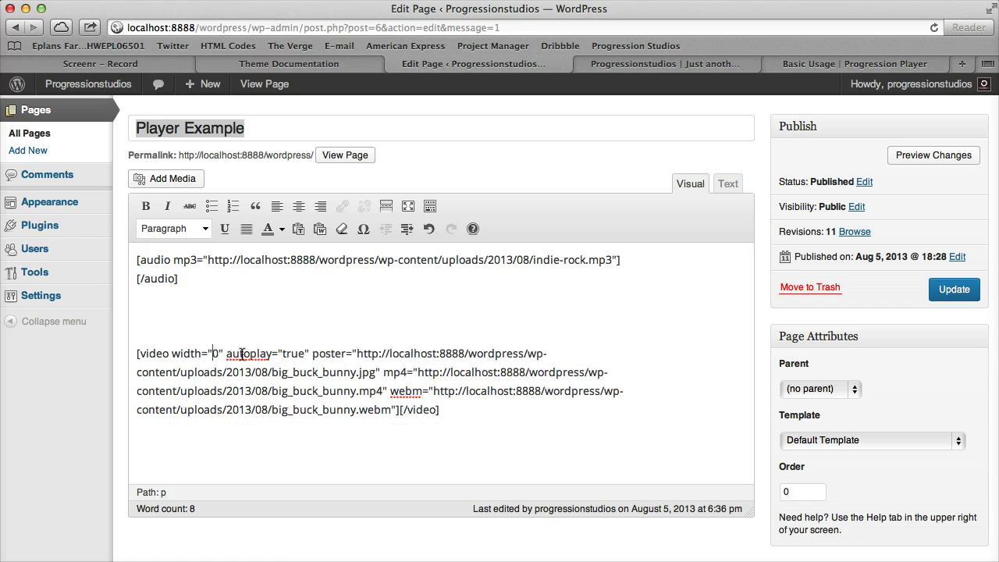
{"action": "type", "text": "30"}
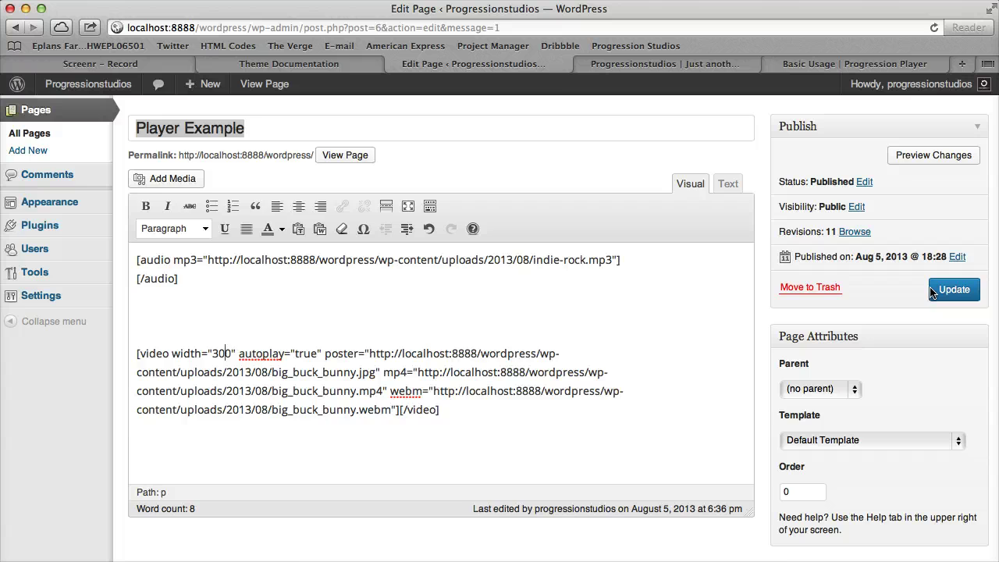
Update the page, reload the live Player Example page to check the resized video, and pause its playback.
{"action": "left_click", "coordinate": [952, 290]}
{"action": "left_click", "coordinate": [664, 64]}
{"action": "left_click", "coordinate": [934, 28]}
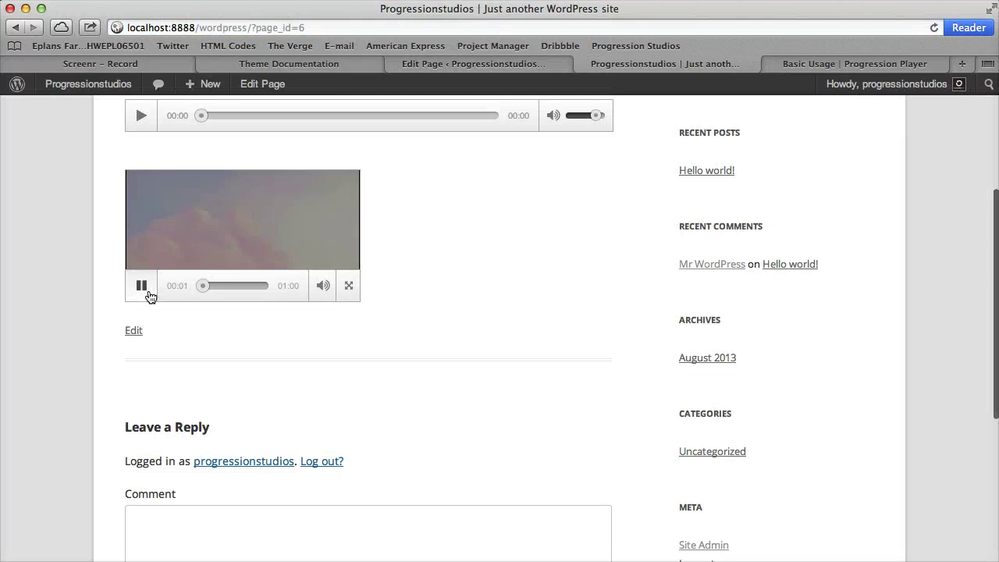
{"action": "left_click", "coordinate": [141, 286]}
{"action": "scroll", "coordinate": [505, 318], "scroll_direction": "up", "scroll_amount": 5}
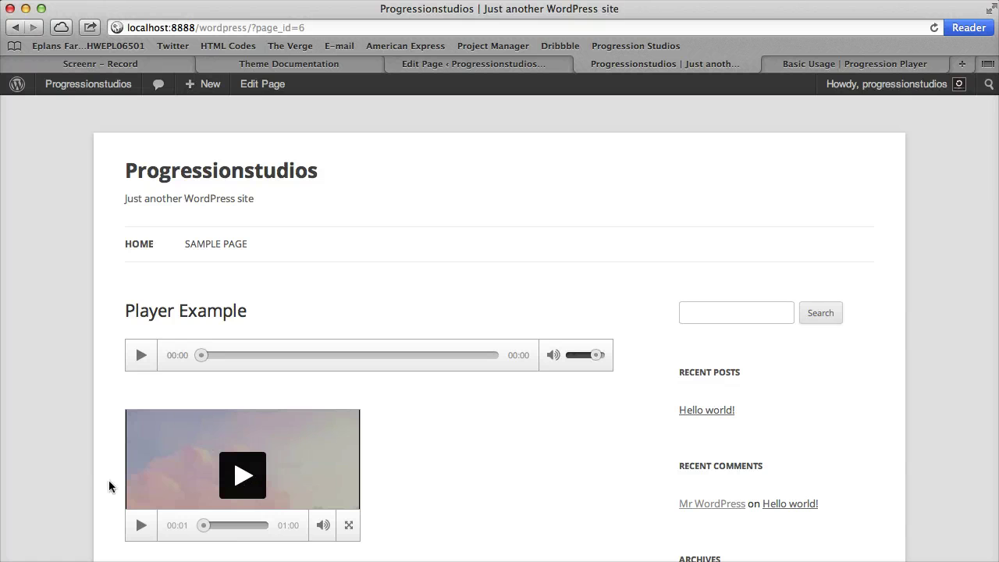
Review the audio and video shortcodes in the page editor and compare them with the players on the live page.
{"action": "left_click", "coordinate": [502, 64]}
{"action": "scroll", "coordinate": [308, 359], "scroll_direction": "down", "scroll_amount": 2}
{"action": "scroll", "coordinate": [217, 346], "scroll_direction": "up", "scroll_amount": 1}
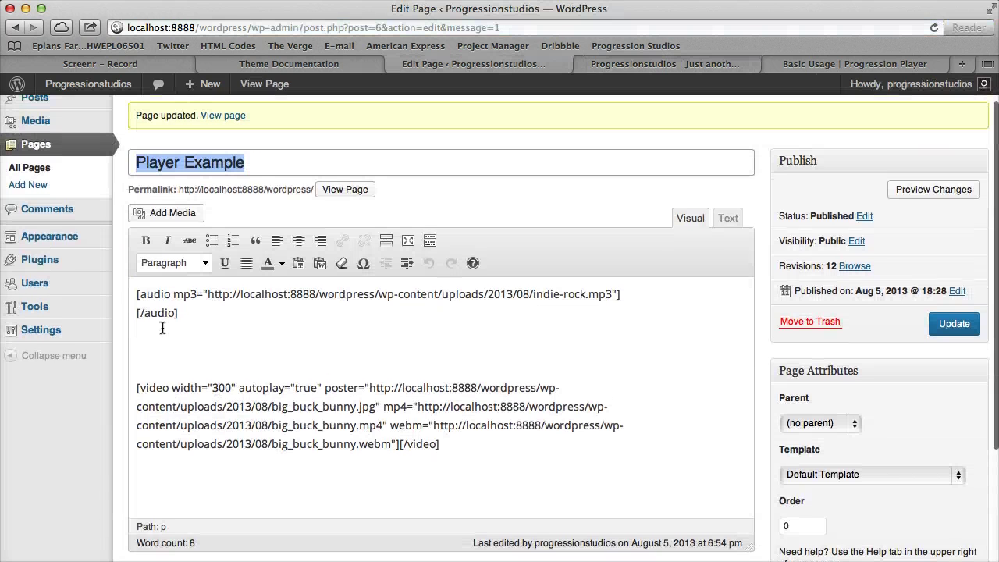
{"action": "left_click", "coordinate": [608, 64]}
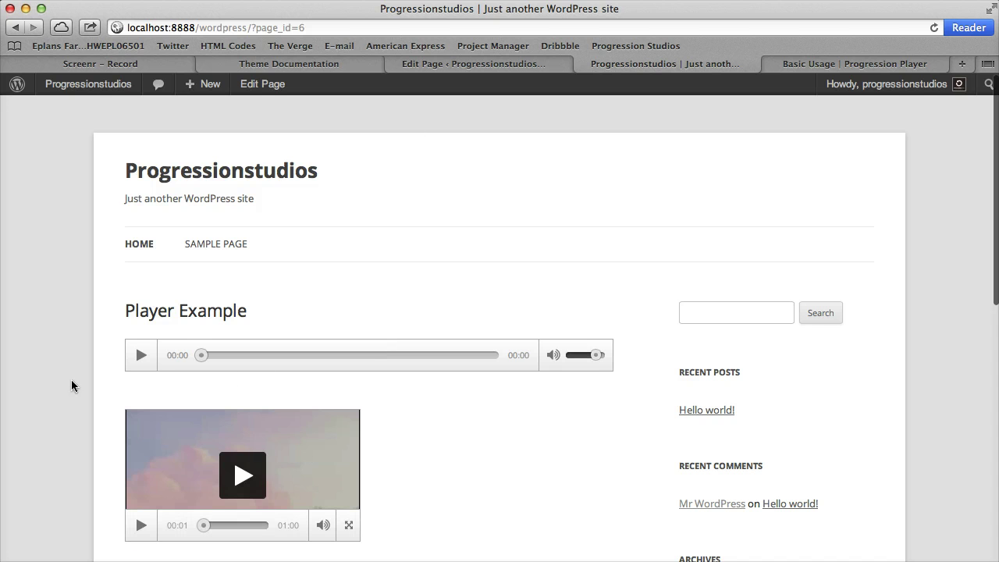
{"action": "scroll", "coordinate": [201, 509], "scroll_direction": "down", "scroll_amount": 3}
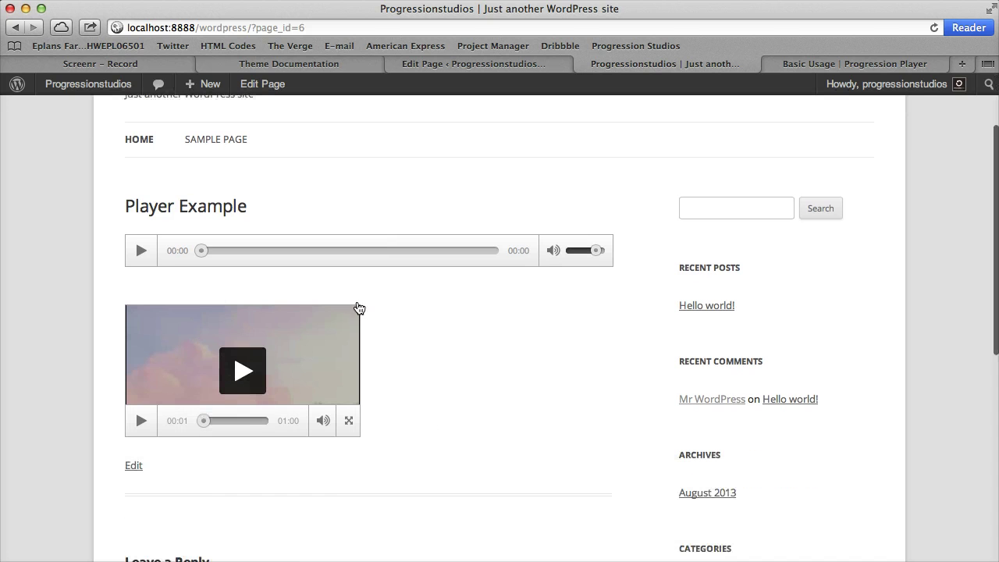
Open the Player Sizes section of the Theme Documentation and highlight the content_width code snippet and its 600 value.
{"action": "left_click", "coordinate": [311, 67]}
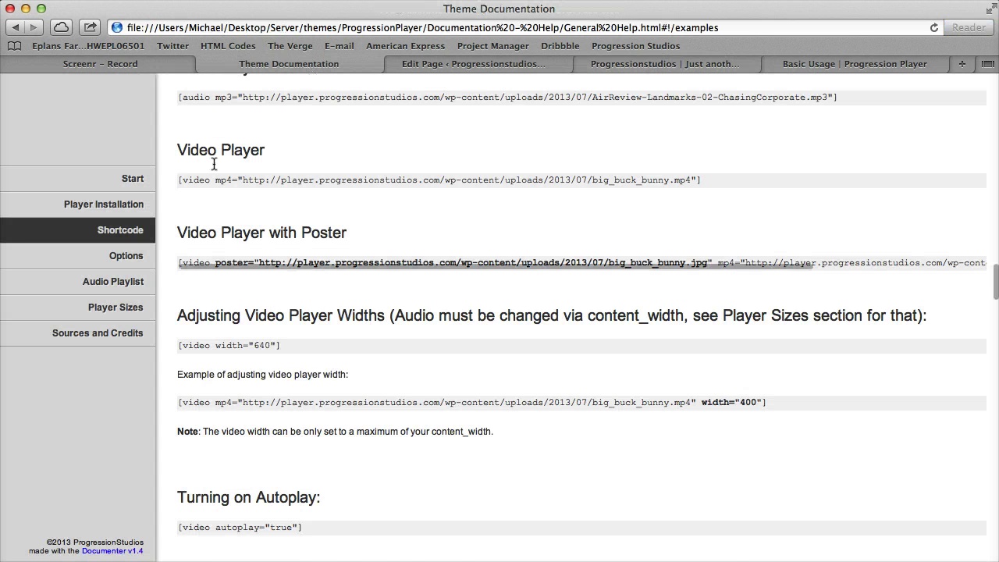
{"action": "left_click", "coordinate": [86, 316]}
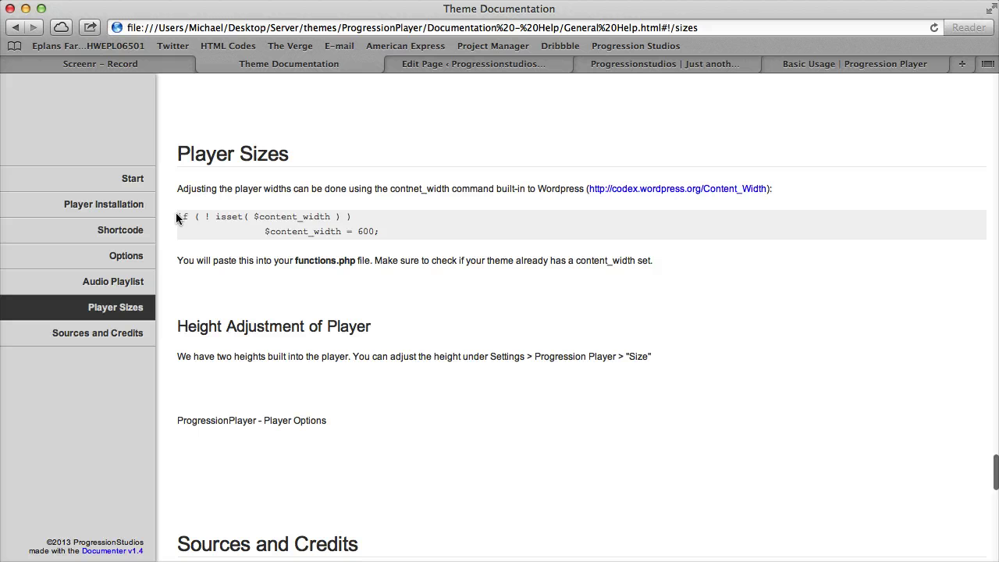
{"action": "left_click_drag", "start_coordinate": [177, 213], "coordinate": [424, 232]}
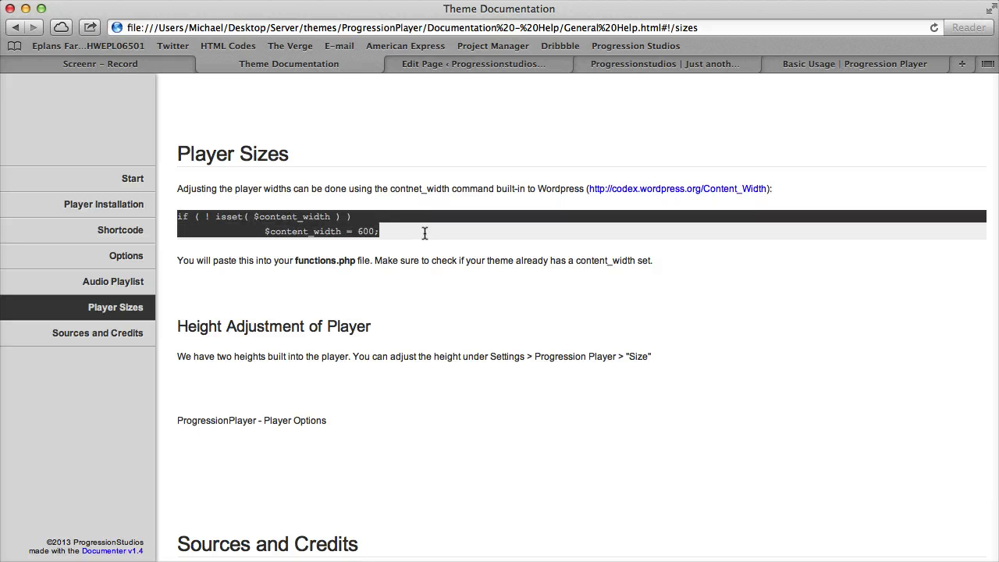
{"action": "left_click", "coordinate": [385, 236]}
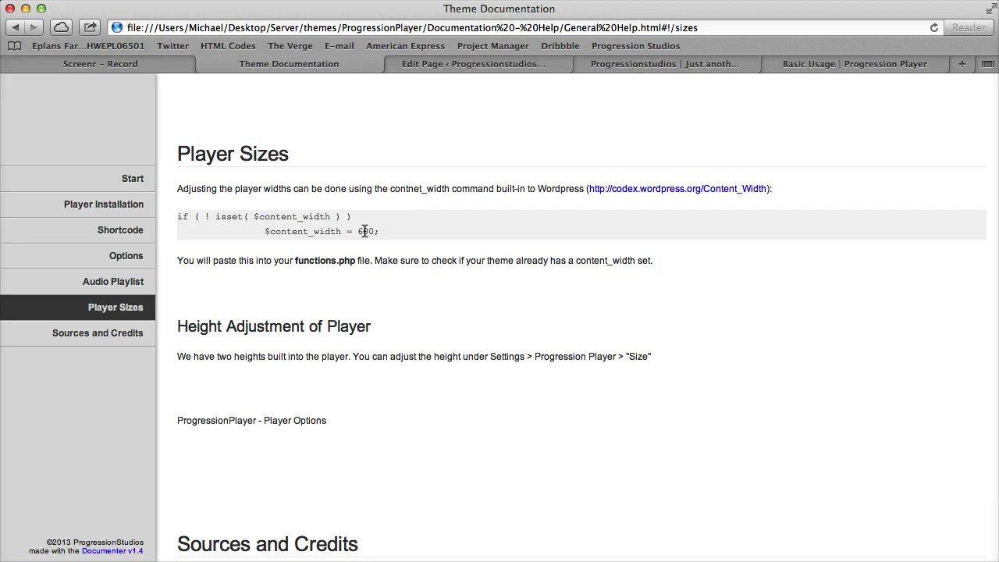
{"action": "mouse_move", "coordinate": [357, 231]}
{"action": "left_mouse_down"}
{"action": "mouse_move", "coordinate": [376, 232]}
{"action": "mouse_move", "coordinate": [356, 231]}
{"action": "left_mouse_up"}
{"action": "left_click", "coordinate": [380, 231]}
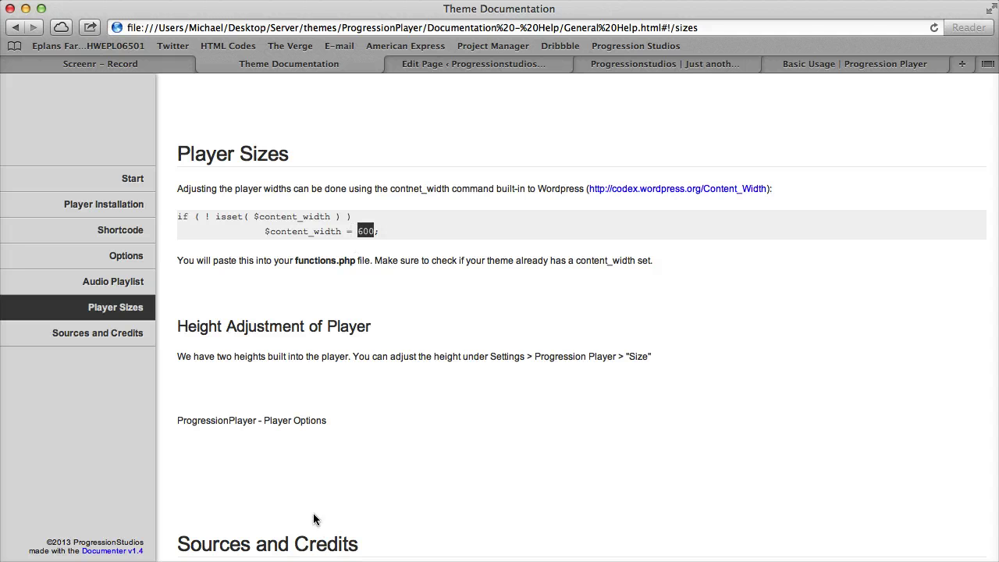